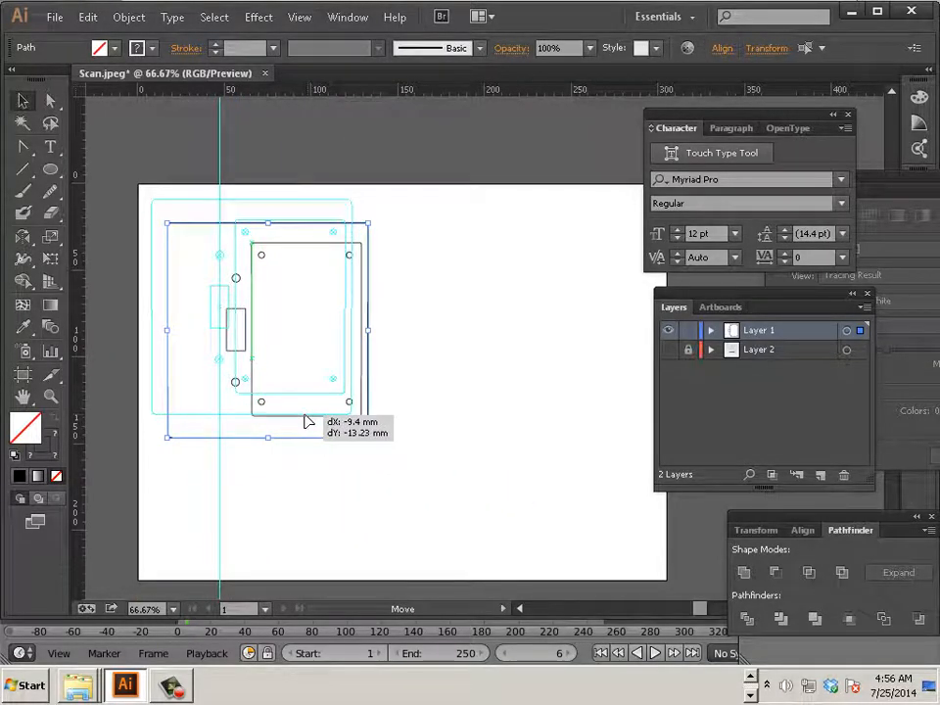
Join the two halves of the outer rounded plate outline into one closed path.
left_click_drag(136, 332, 315, 381)
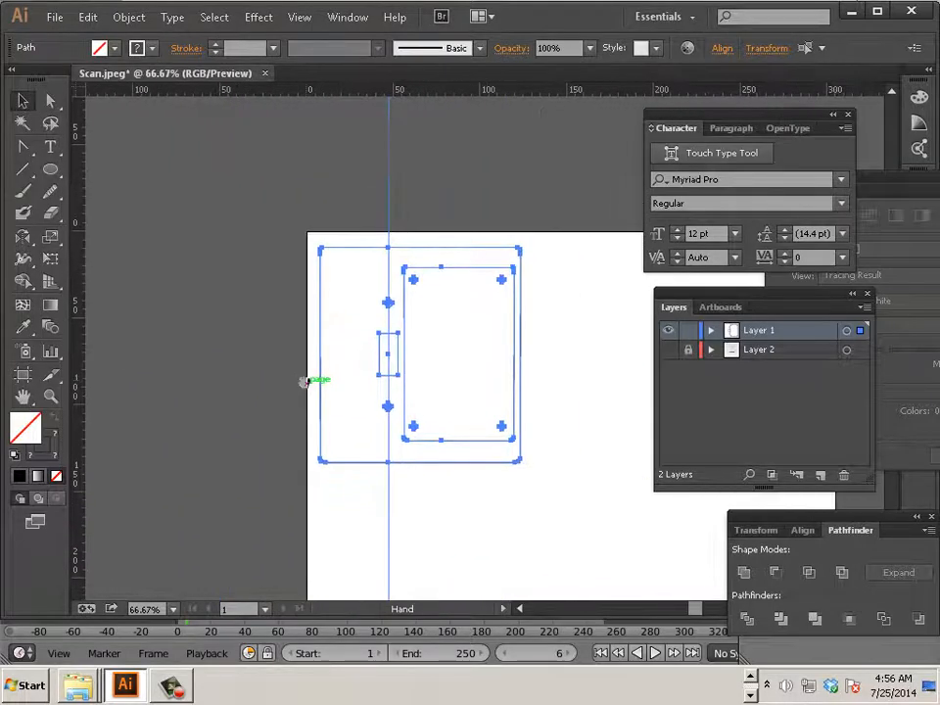
left_click(427, 494)
scroll(445, 492, "up", 2)
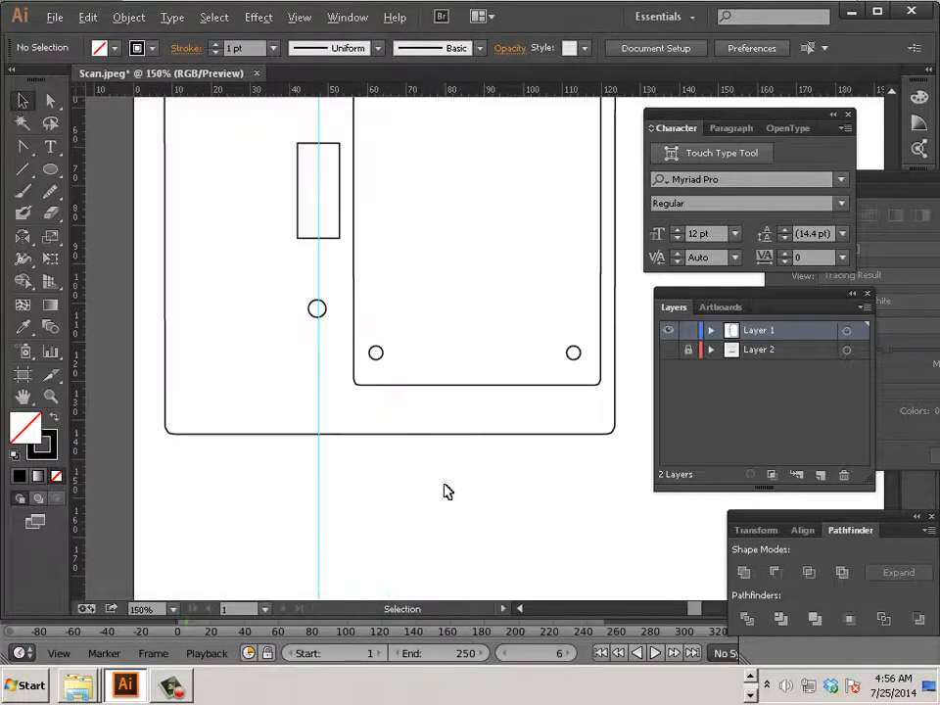
scroll(445, 492, "down", 2)
scroll(446, 491, "up", 1)
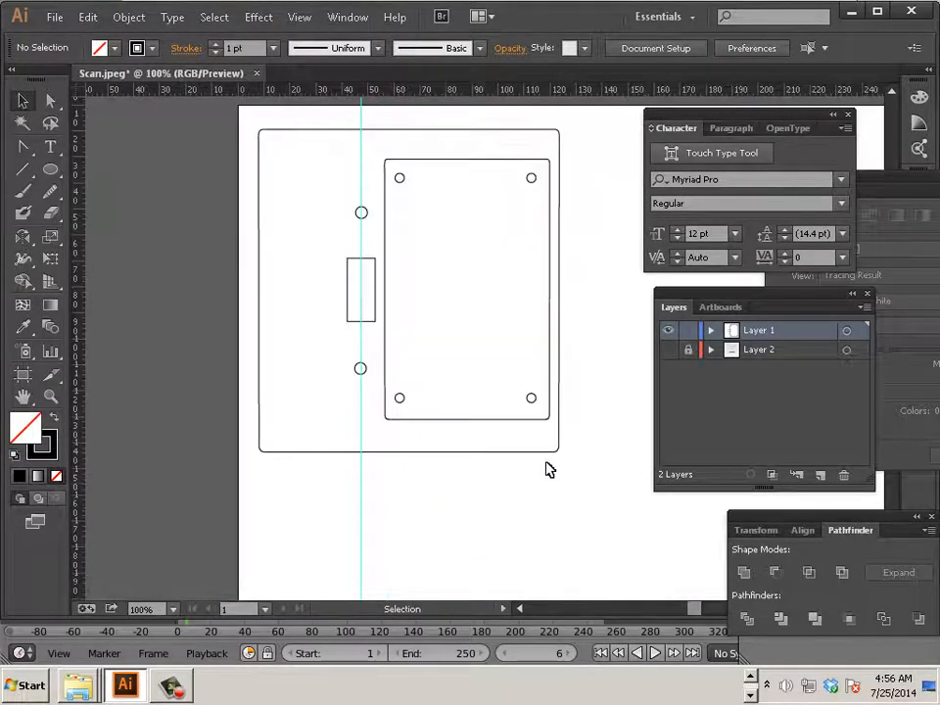
scroll(473, 468, "up", 1)
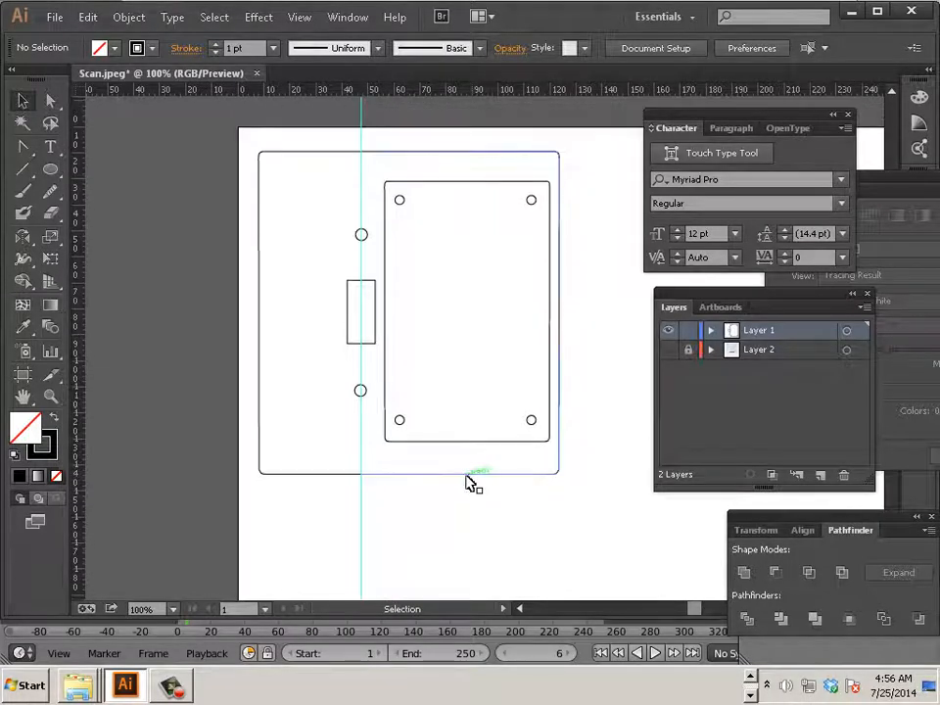
left_click(336, 474)
left_click(305, 474, "shift")
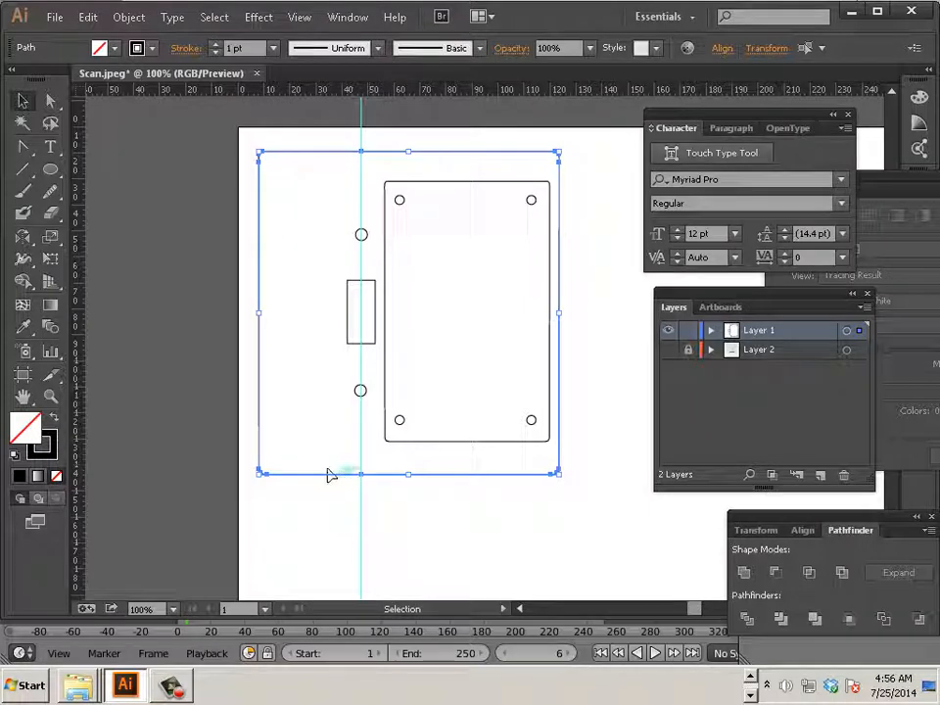
left_click(133, 18)
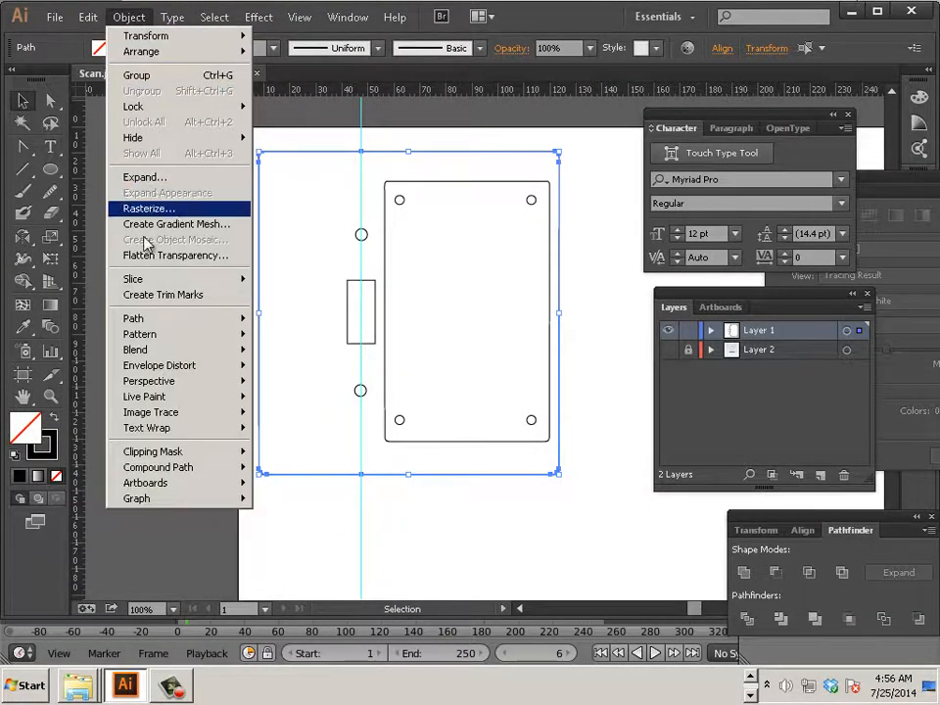
mouse_move(147, 320)
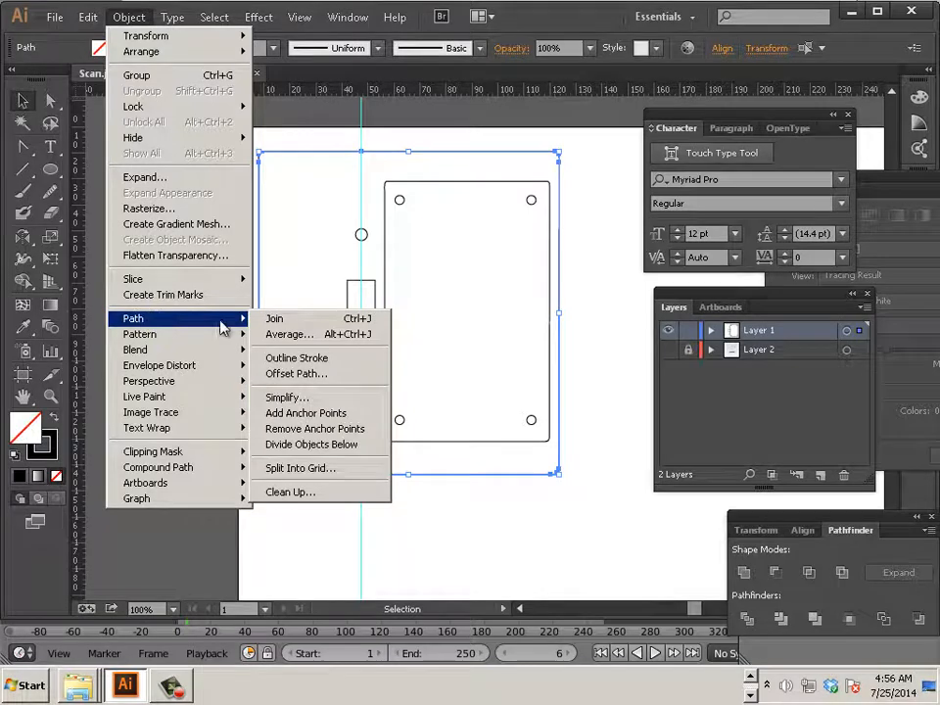
left_click(279, 326)
left_click(304, 267)
Run Clean Up on the outer plate outline for stray points, unpainted objects and empty text paths.
left_click(319, 154)
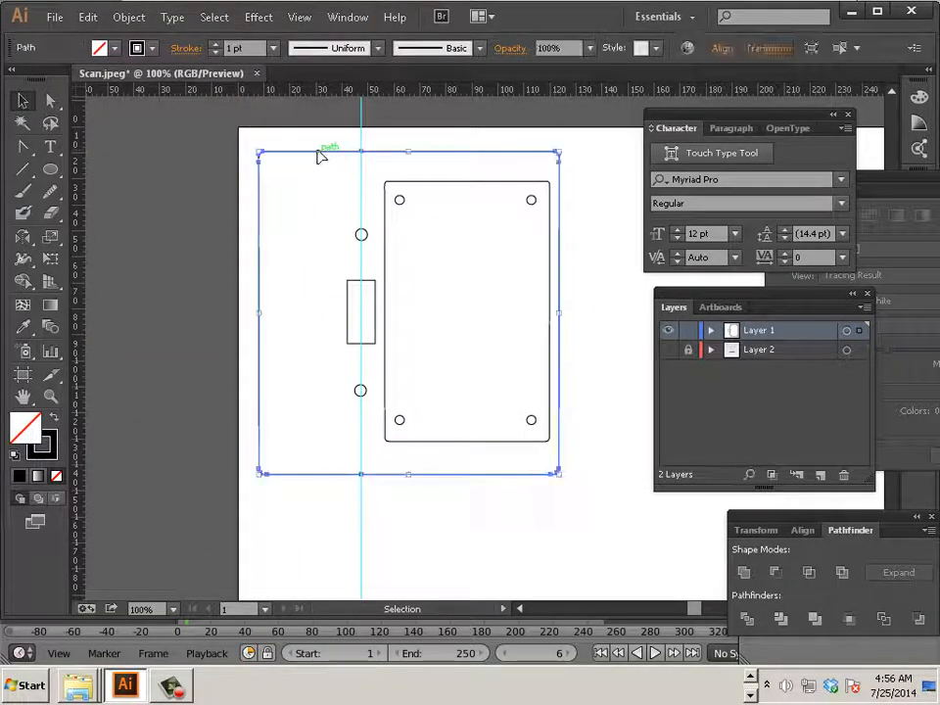
left_click(130, 17)
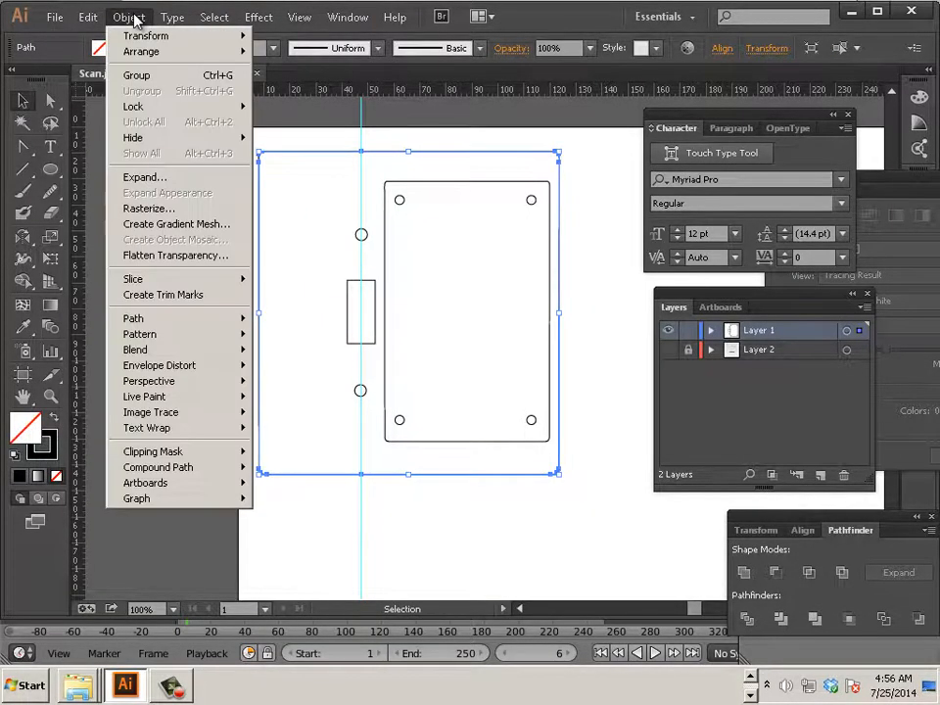
mouse_move(154, 325)
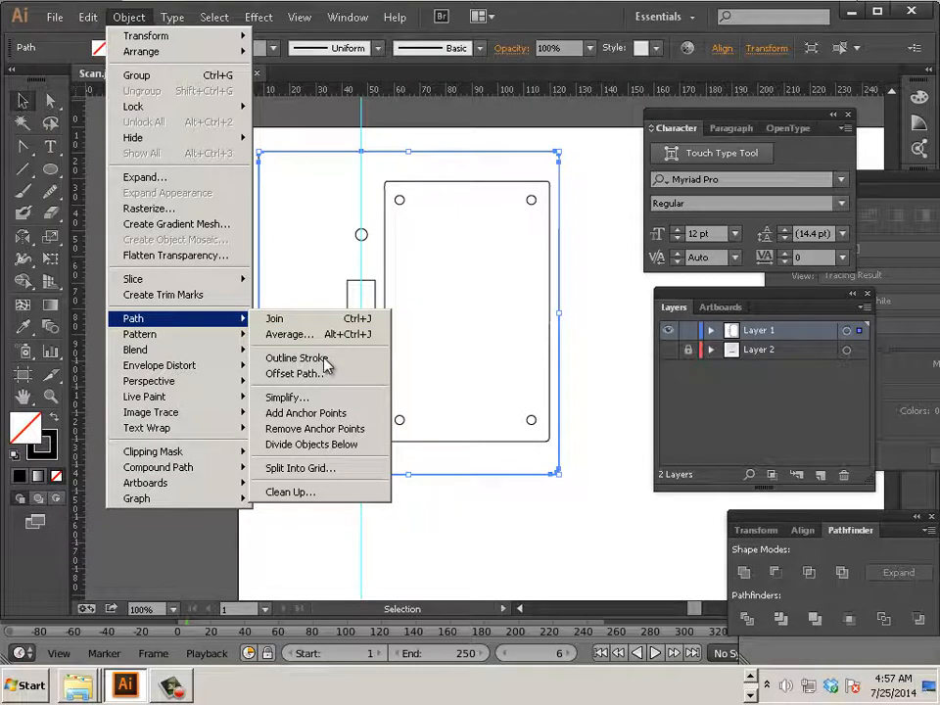
left_click(316, 493)
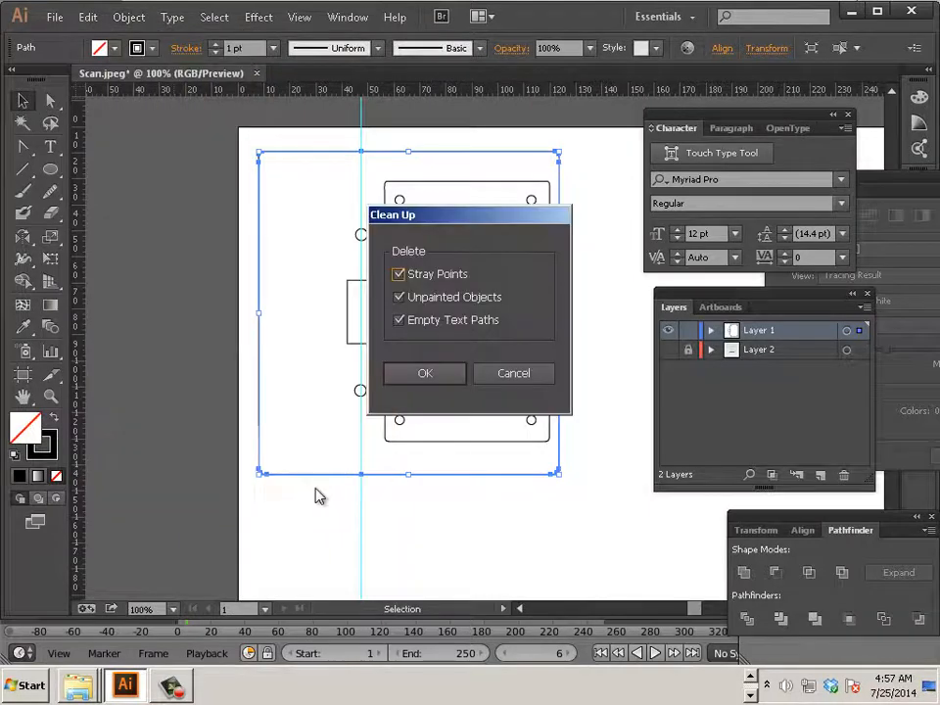
left_click(430, 375)
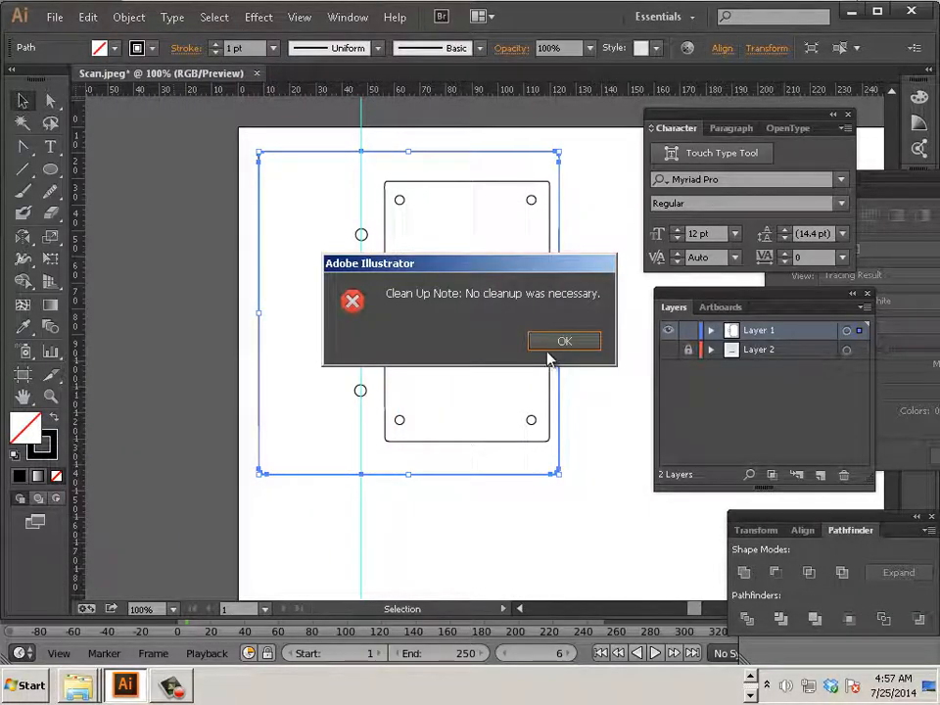
left_click(548, 351)
left_click(382, 509)
Isolate the drawing's layer and join the two halves of the inner rounded rectangle into one path.
left_click(380, 478)
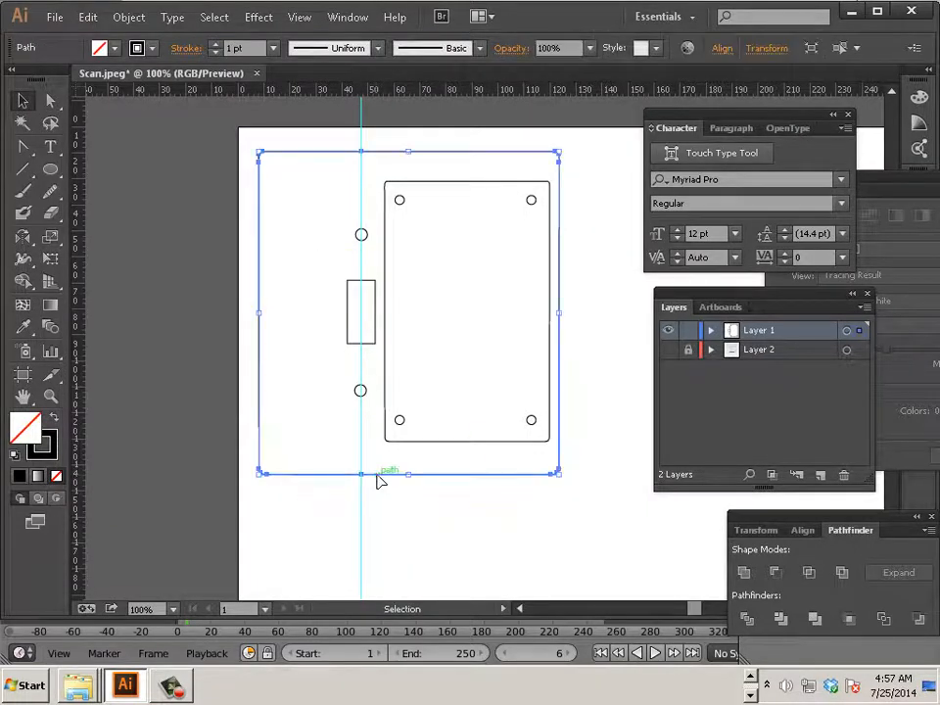
double_click(379, 479)
left_click(98, 110)
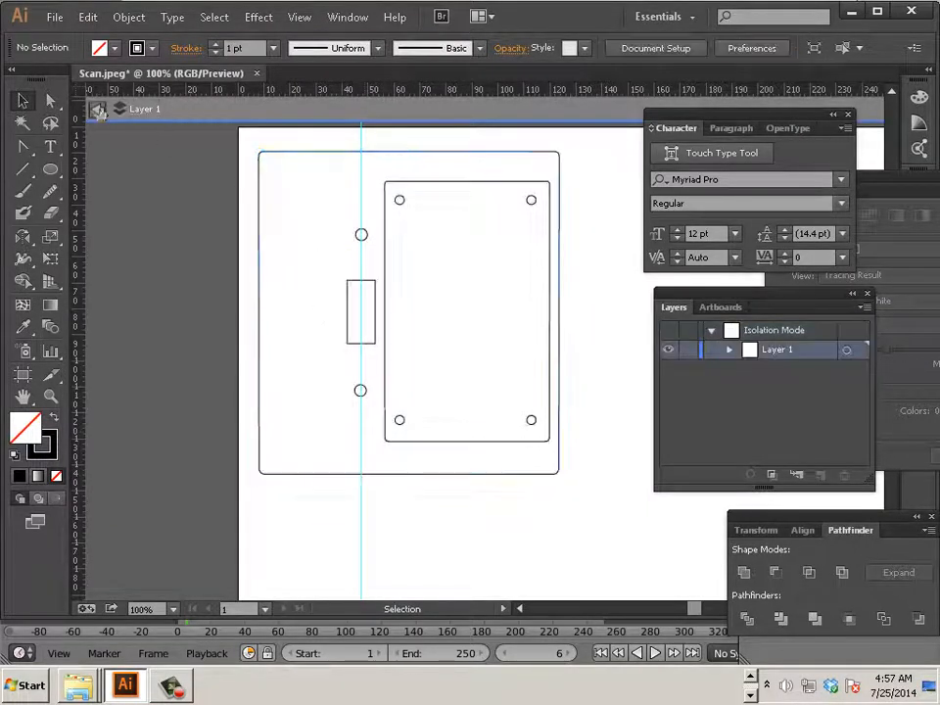
left_click(261, 233)
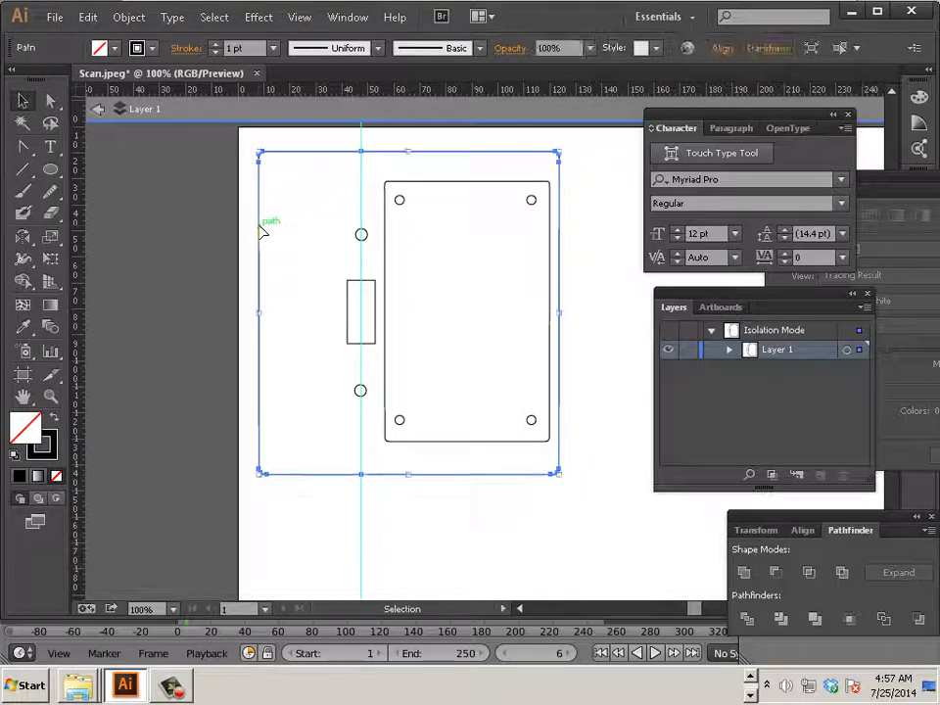
left_click(389, 256)
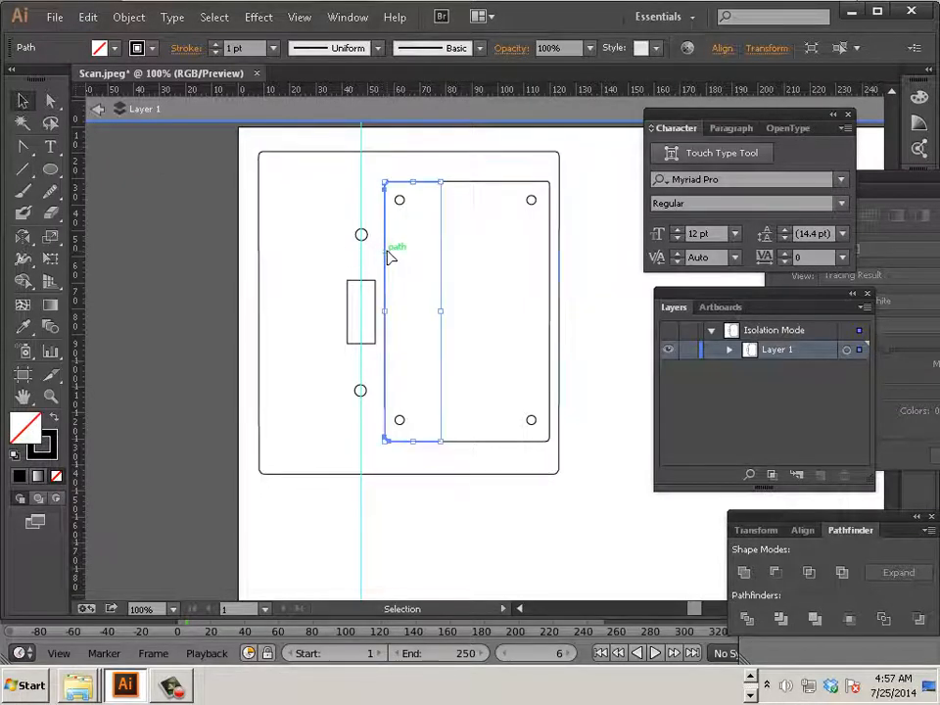
left_click(483, 181)
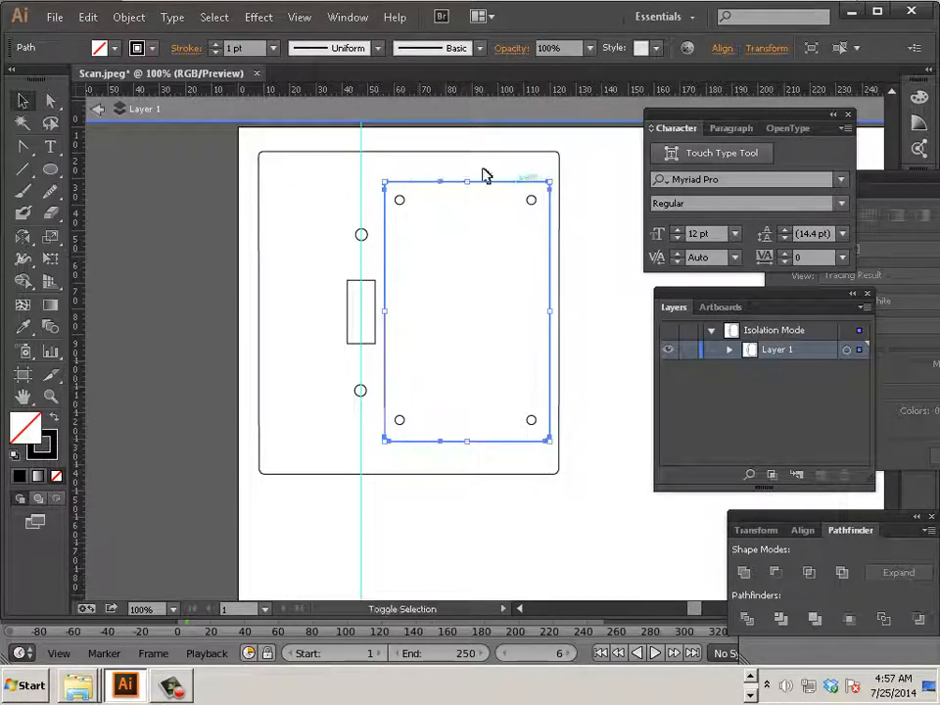
left_click(125, 17)
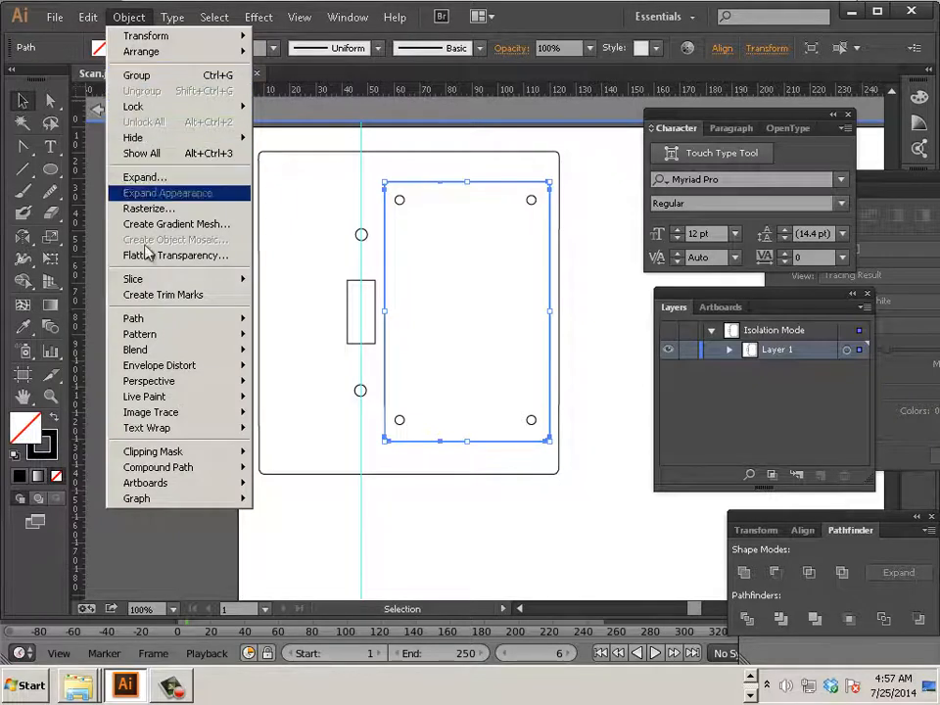
left_click(283, 321)
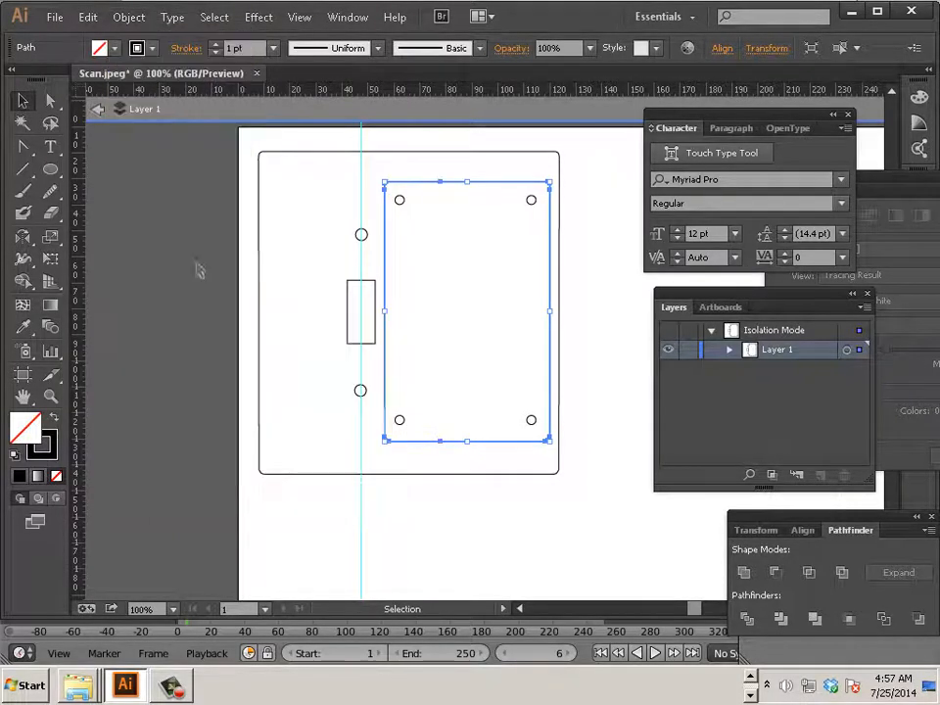
left_click(353, 494)
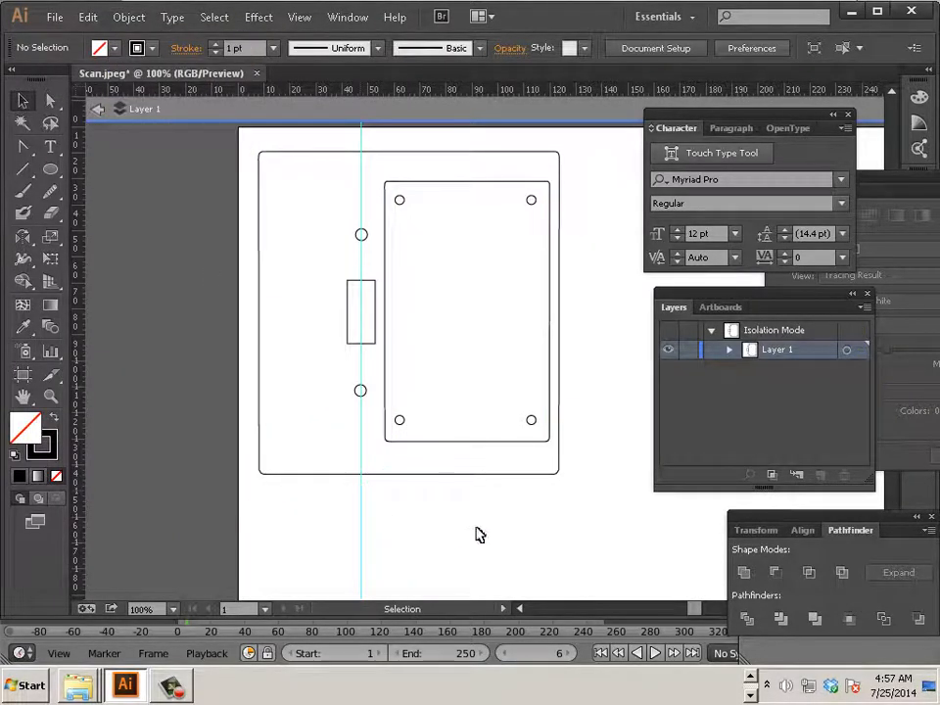
Move the inner rounded rectangle with its four corner holes out of the plate to its right side, and exit isolation mode.
scroll(522, 501, "down", 1)
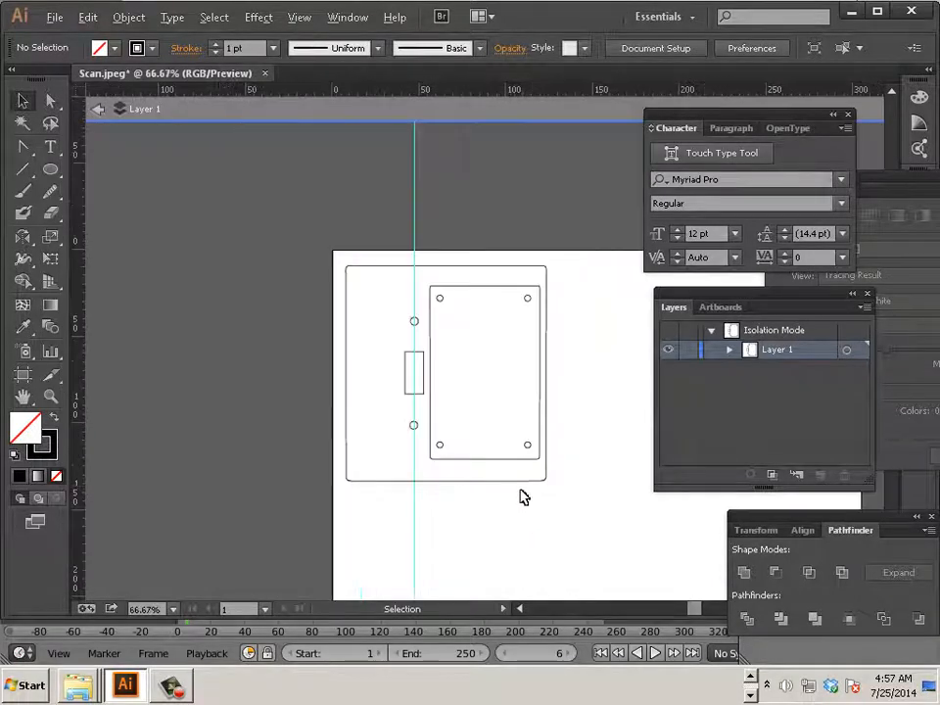
left_click(437, 294)
left_click_drag(439, 304, 569, 363)
left_click_drag(506, 564, 375, 536)
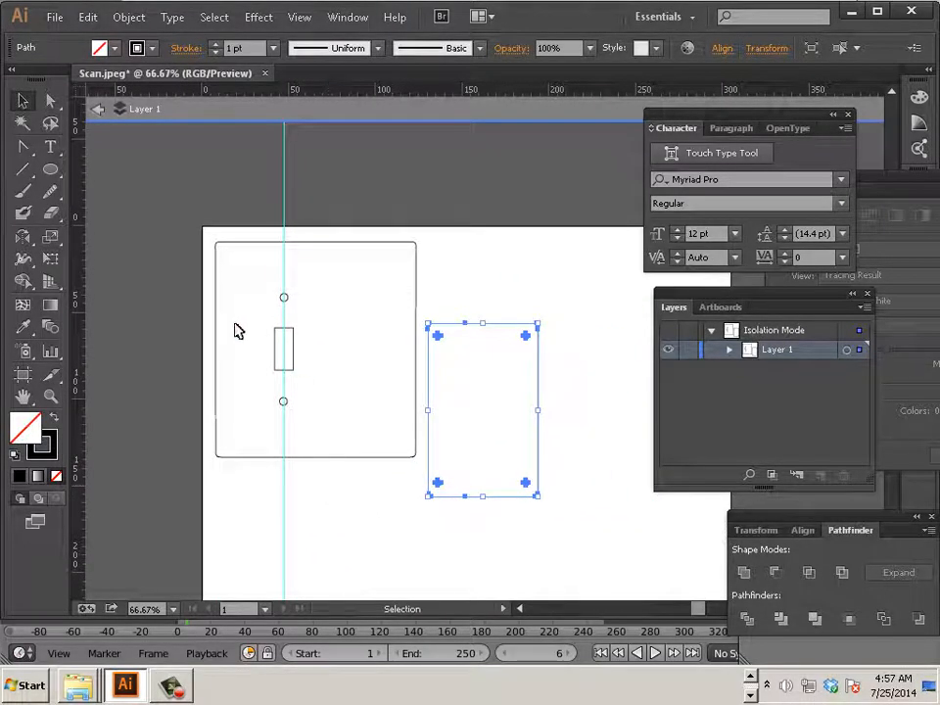
left_click(96, 111)
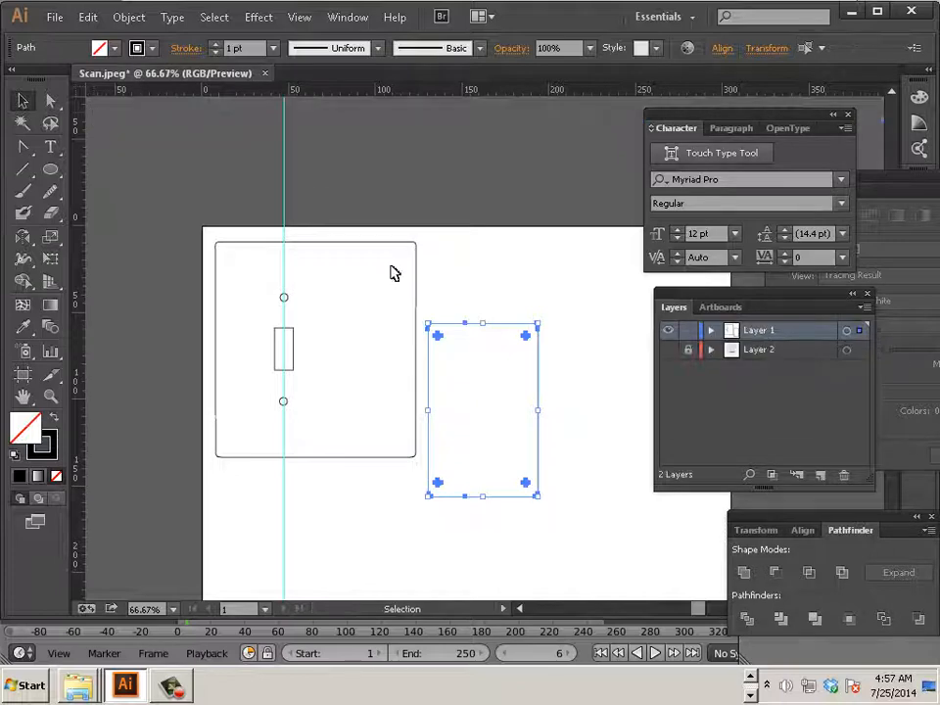
Redisplay the Pathfinder panel and place it beside the detached rounded rectangle.
left_click(348, 19)
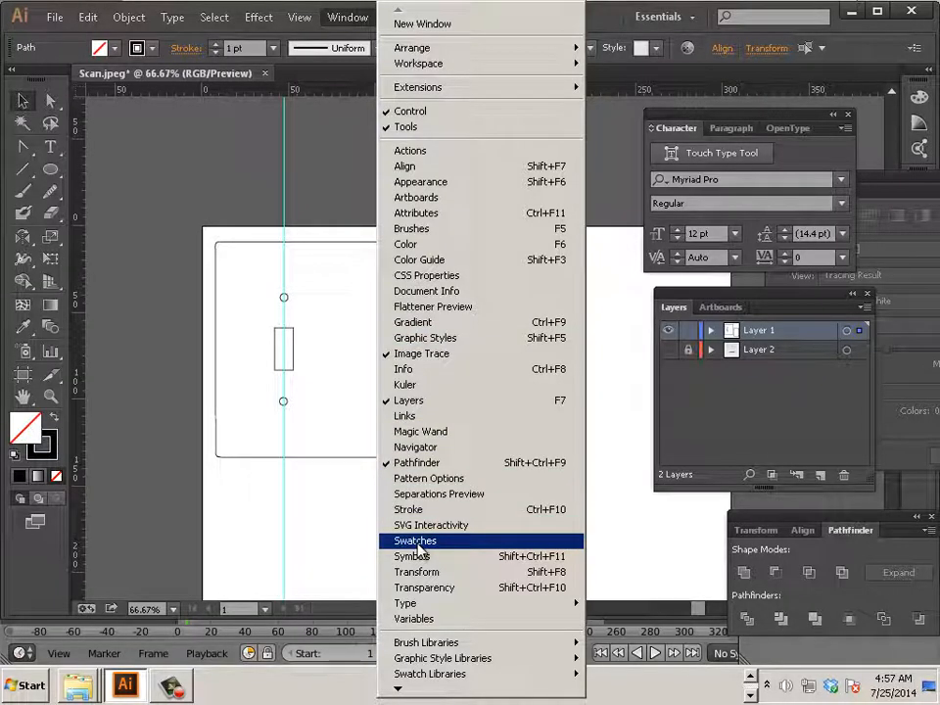
left_click(424, 468)
left_click(346, 19)
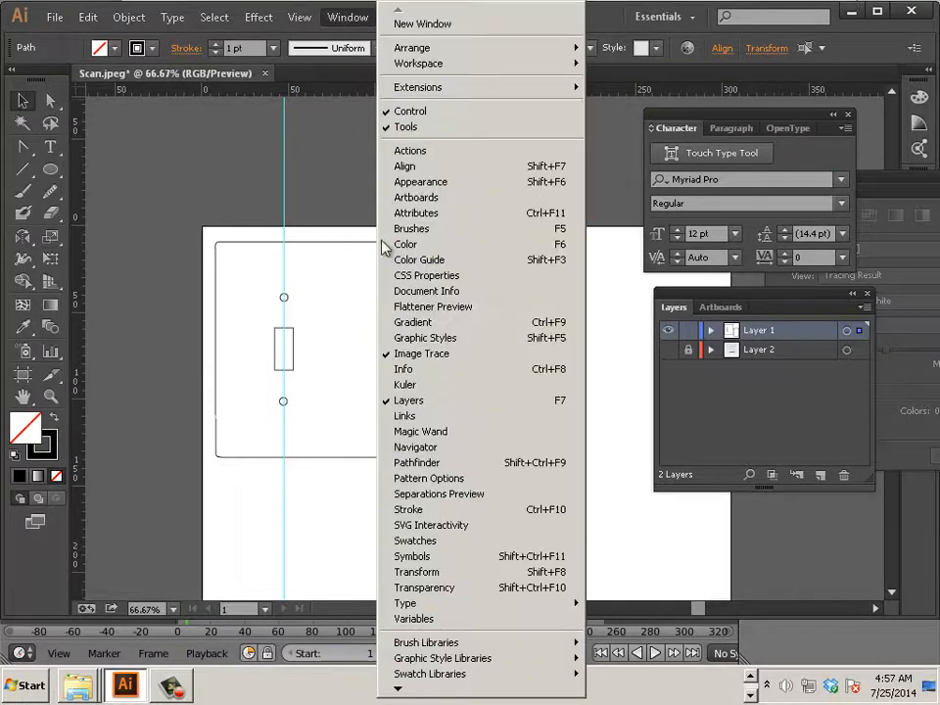
left_click(375, 493)
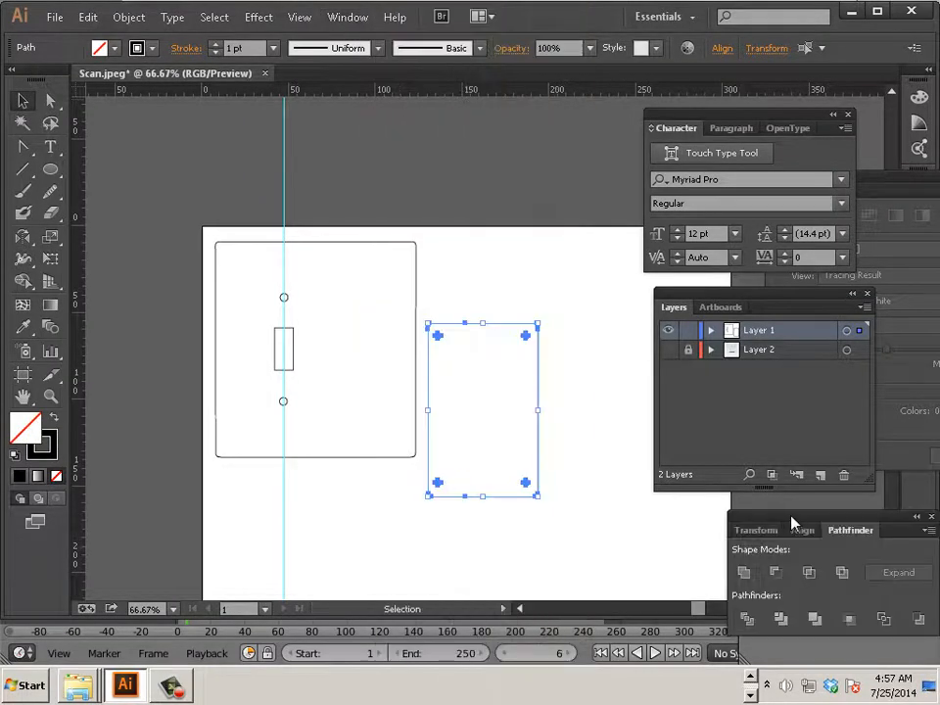
left_click_drag(793, 523, 617, 286)
Try Minus Back on the detached rectangle outline together with its upper-right corner hole.
scroll(552, 413, "up", 3)
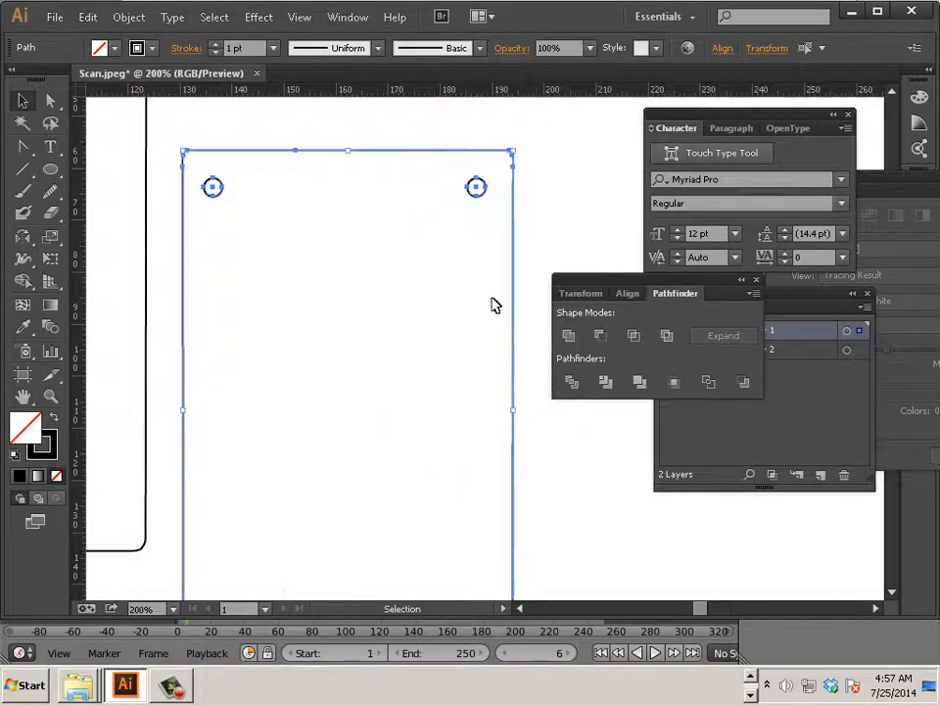
left_click_drag(540, 161, 446, 198)
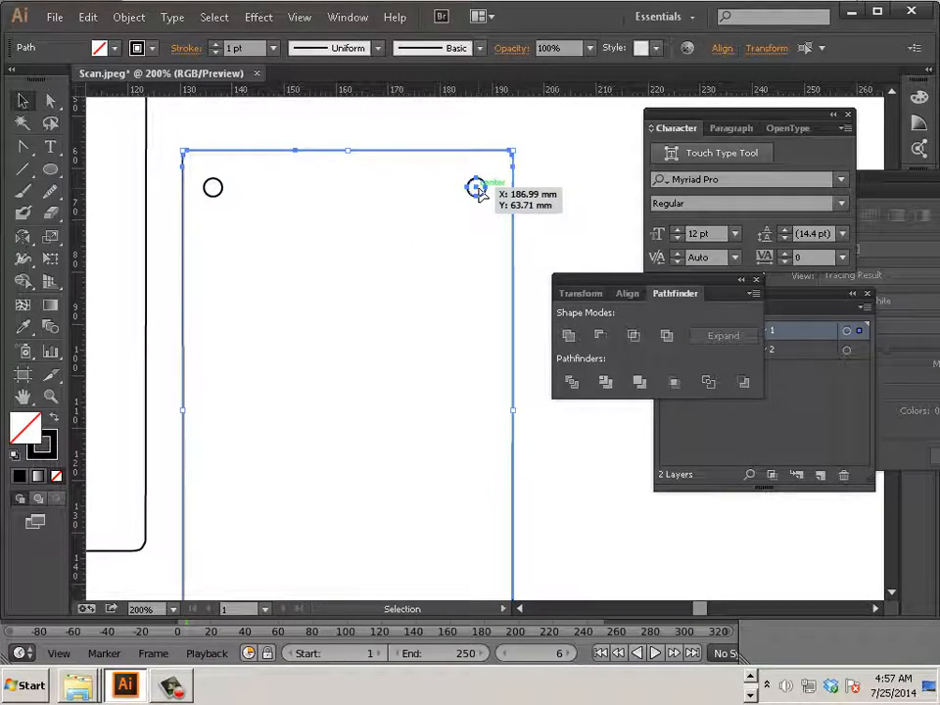
left_click(742, 379)
left_click(581, 187)
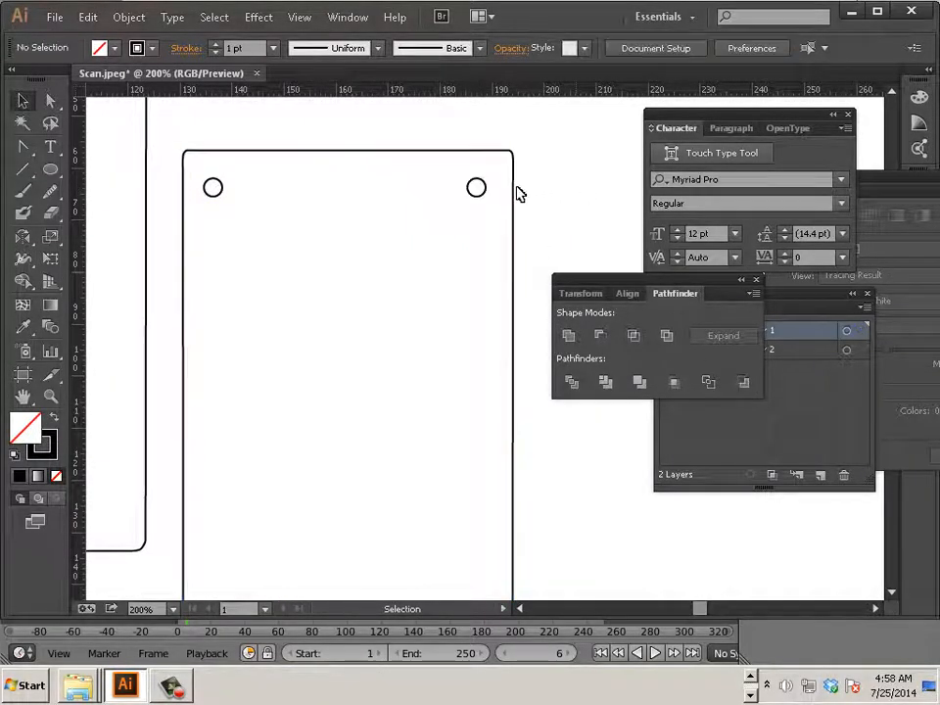
left_click(517, 196)
left_click(531, 199)
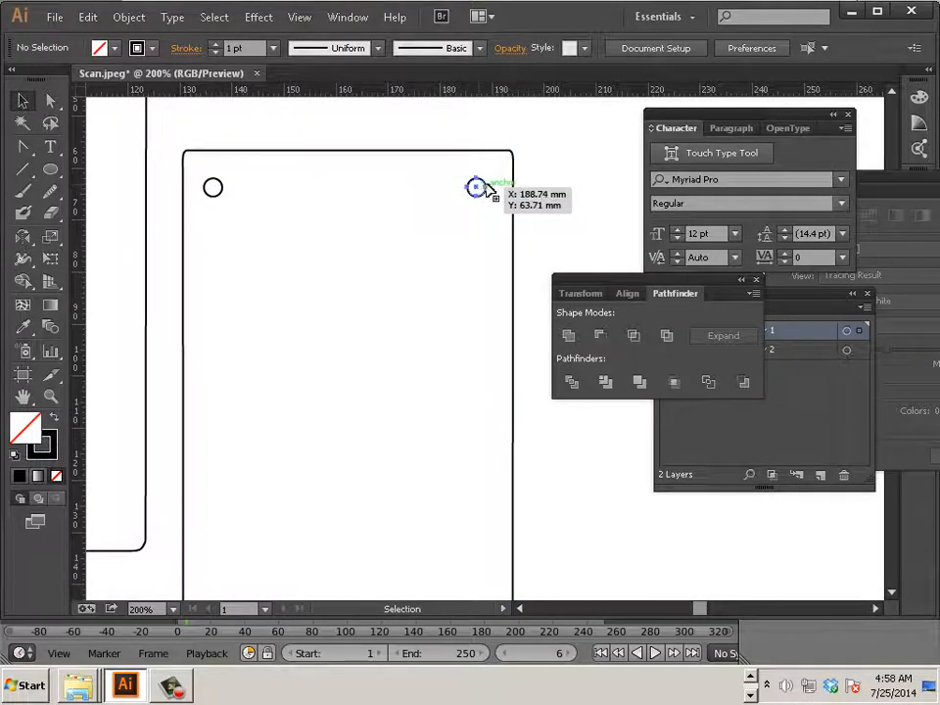
left_click(477, 187)
left_click(529, 196)
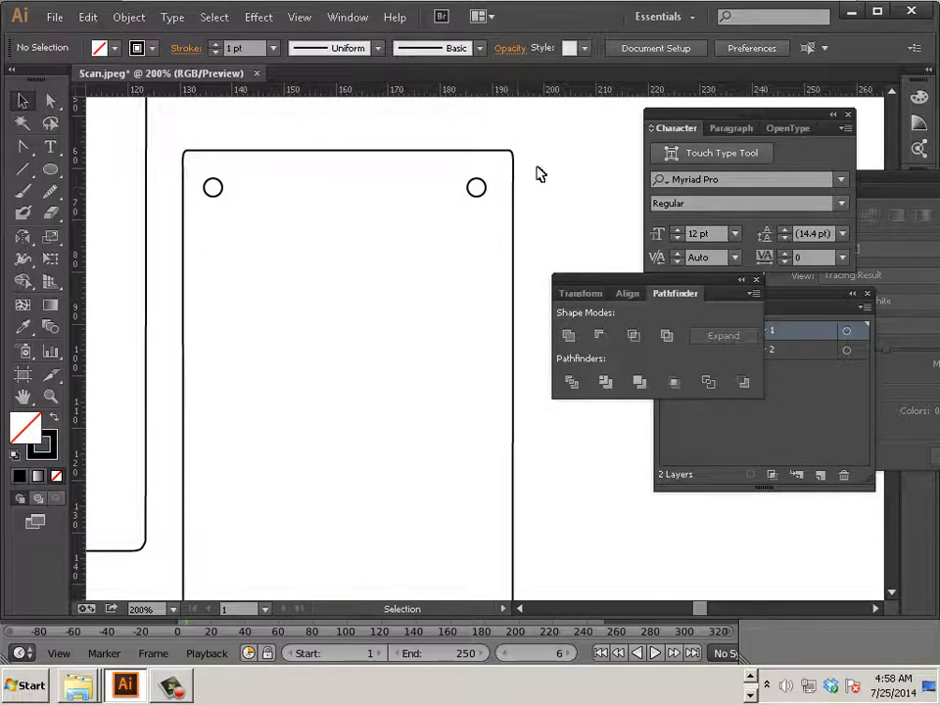
Select the detached rectangle with its four corner holes and subtract the holes from it using Minus Front.
key("ctrl+1")
left_click_drag(540, 172, 351, 485)
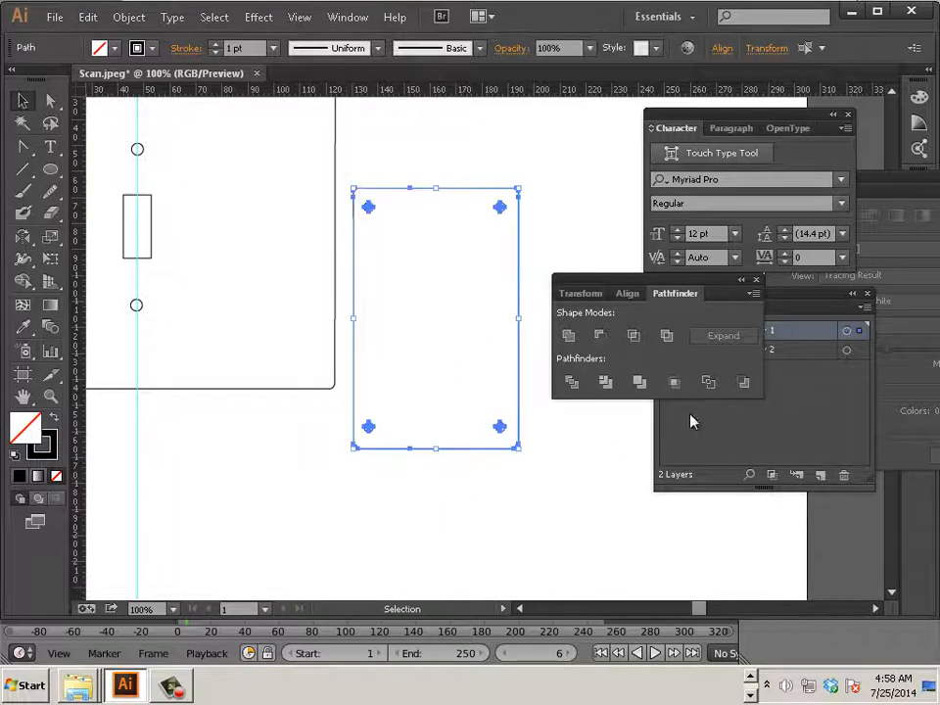
left_click(743, 382)
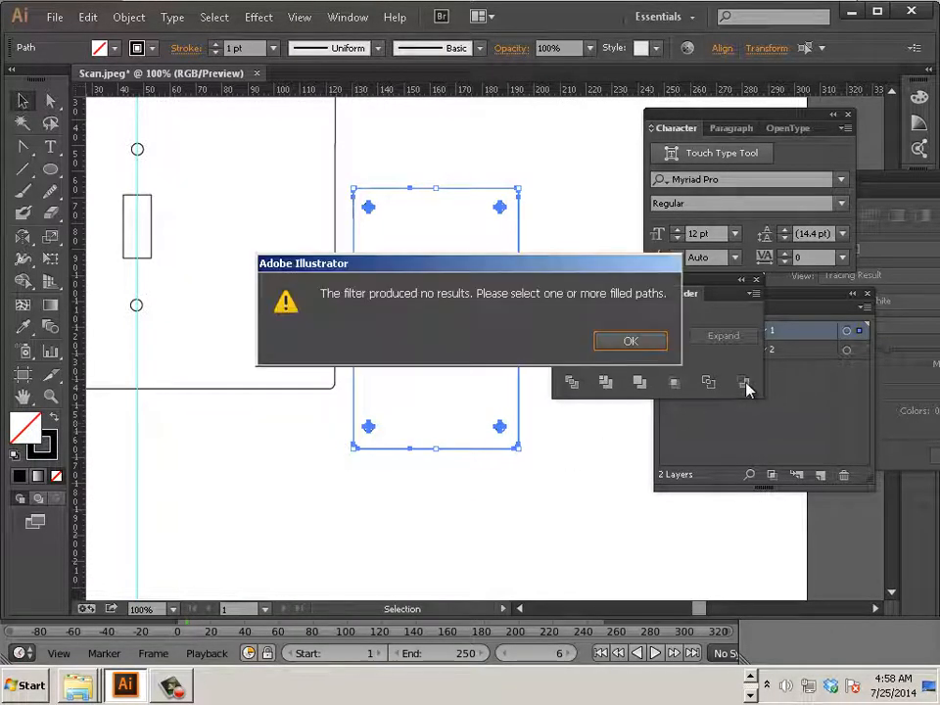
left_click(638, 345)
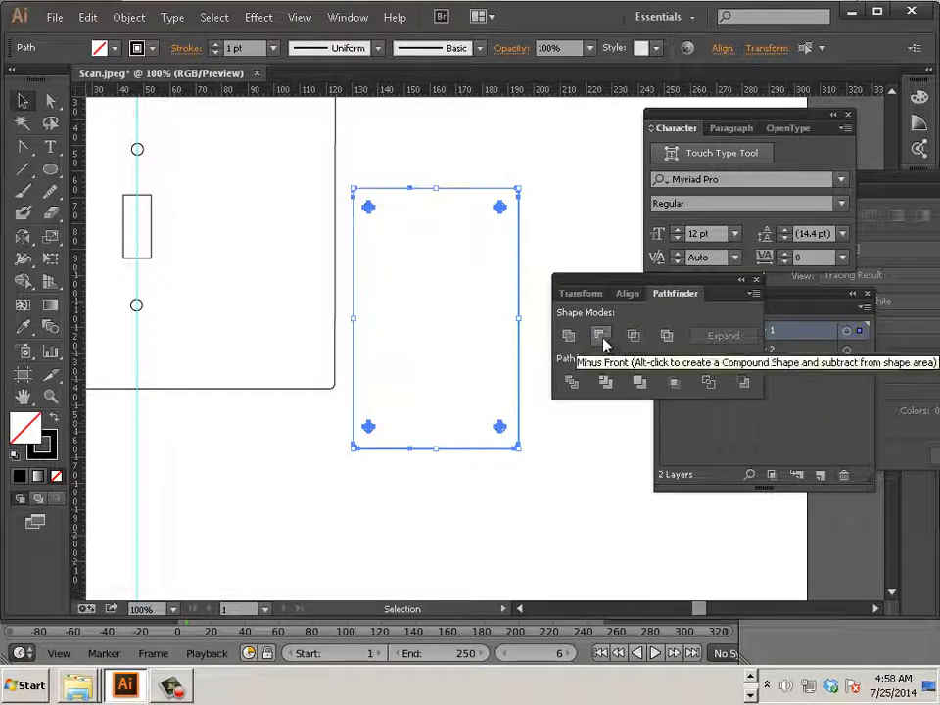
left_click(602, 337)
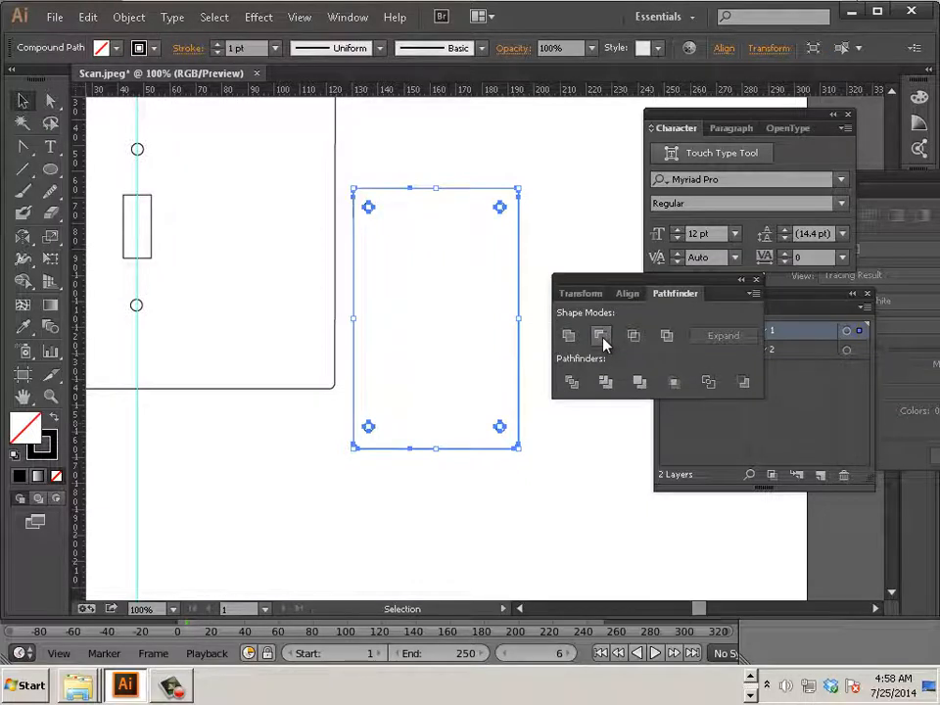
Check that the detached panel outline and its four corner holes select together as one shape.
left_click(549, 482)
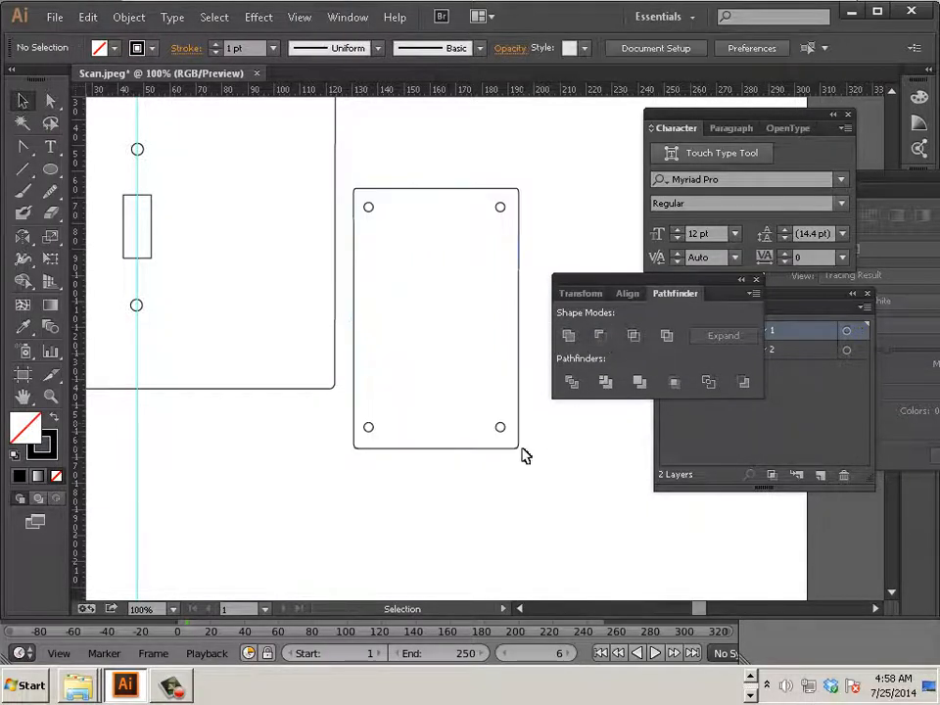
left_click(519, 447)
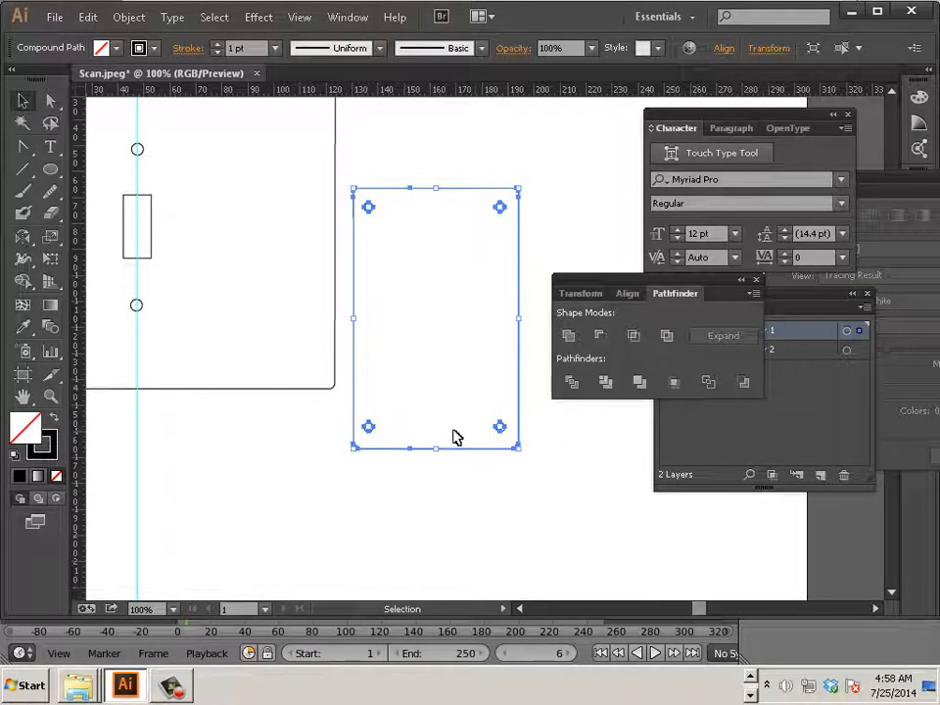
left_click(294, 466)
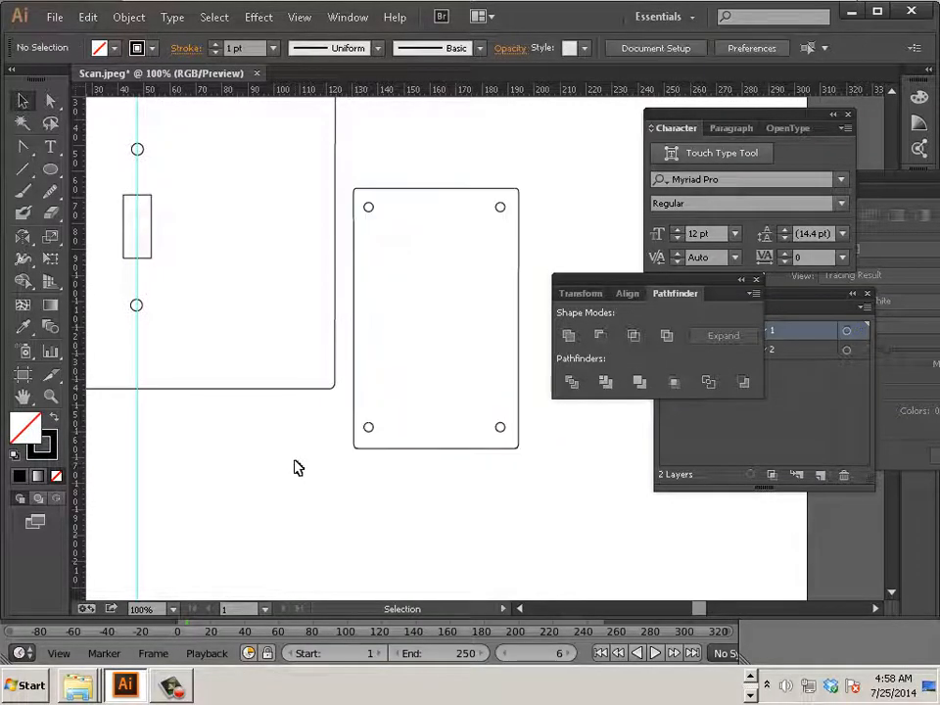
Select the large plate with its rectangular cutout and two holes, and try Minus Front and Minus Back on them.
scroll(275, 457, "down", 1)
left_click_drag(275, 457, 410, 506)
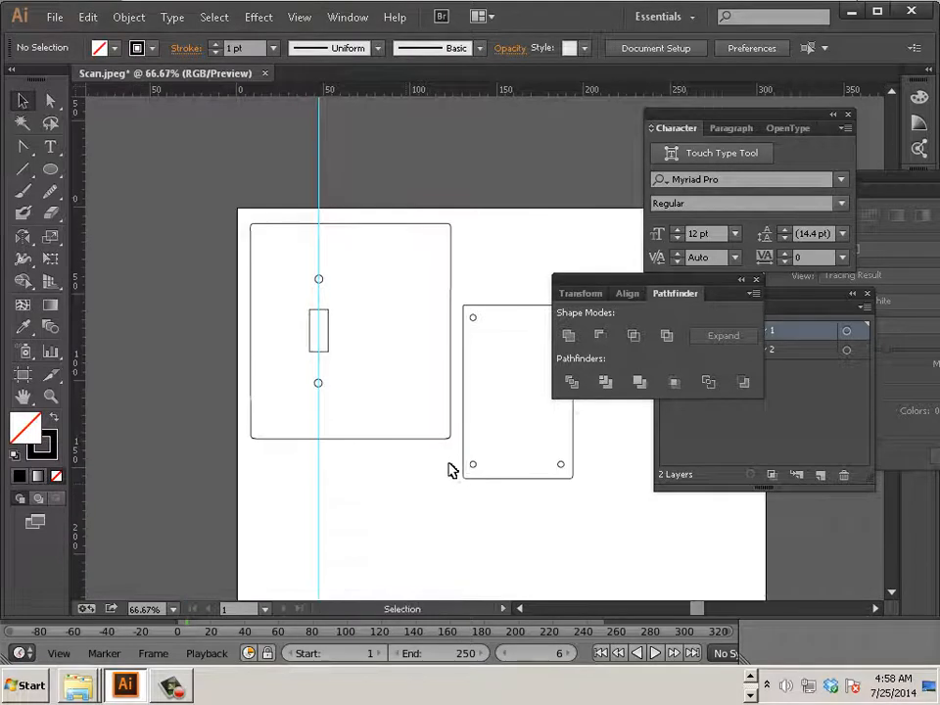
left_click_drag(456, 459, 245, 216)
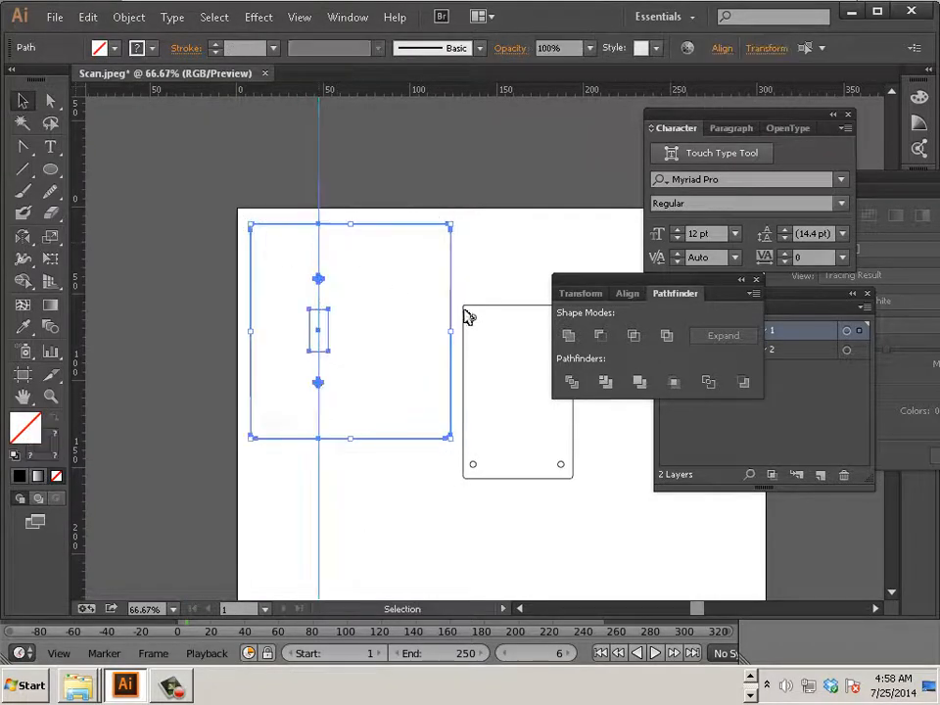
left_click(601, 335)
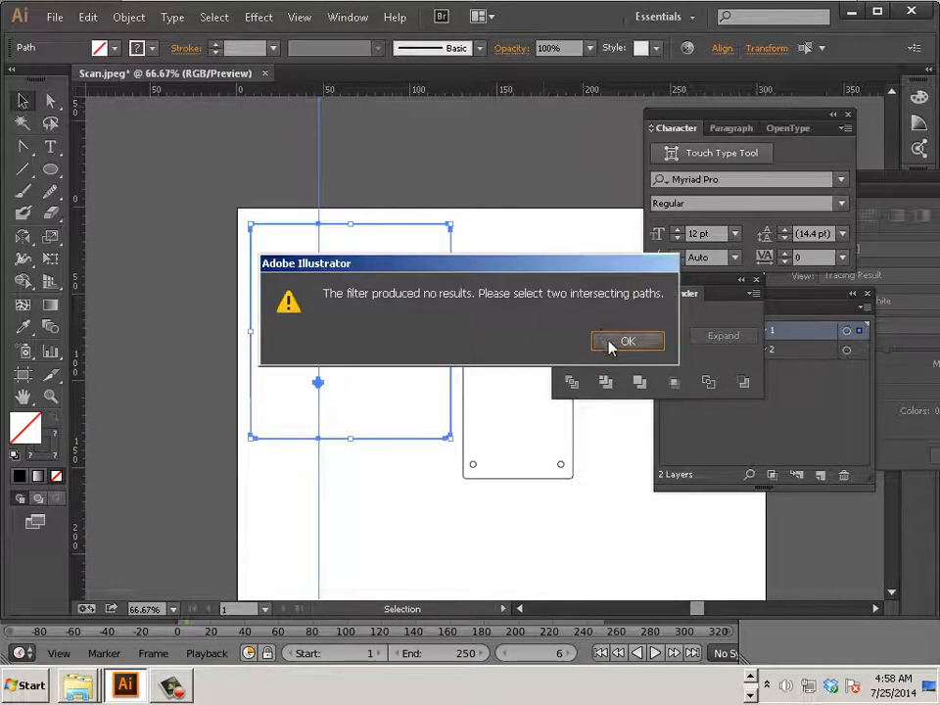
left_click(622, 344)
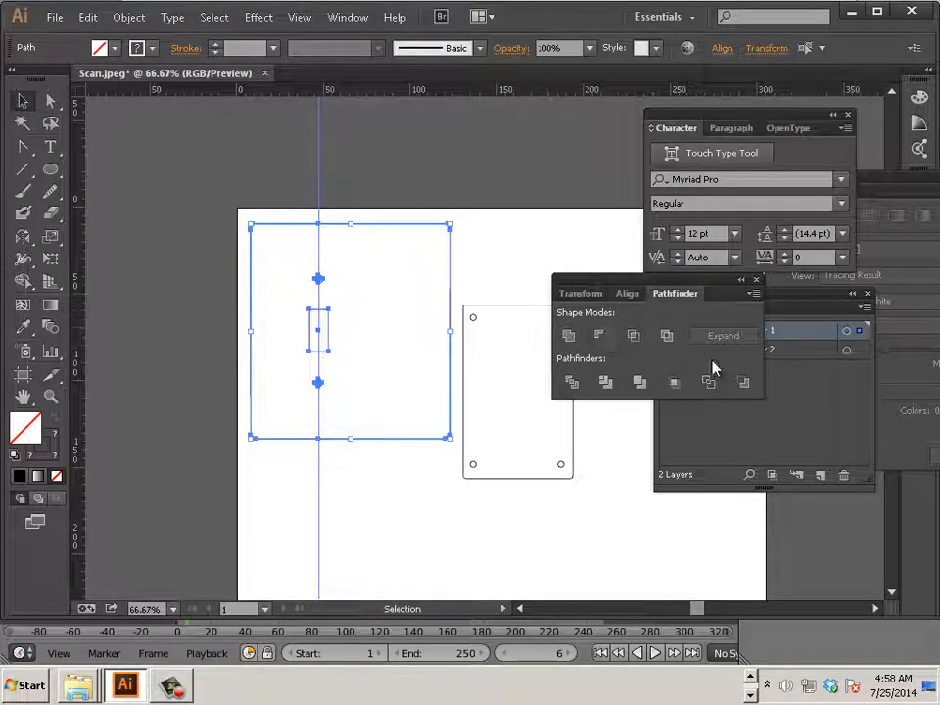
left_click(741, 383)
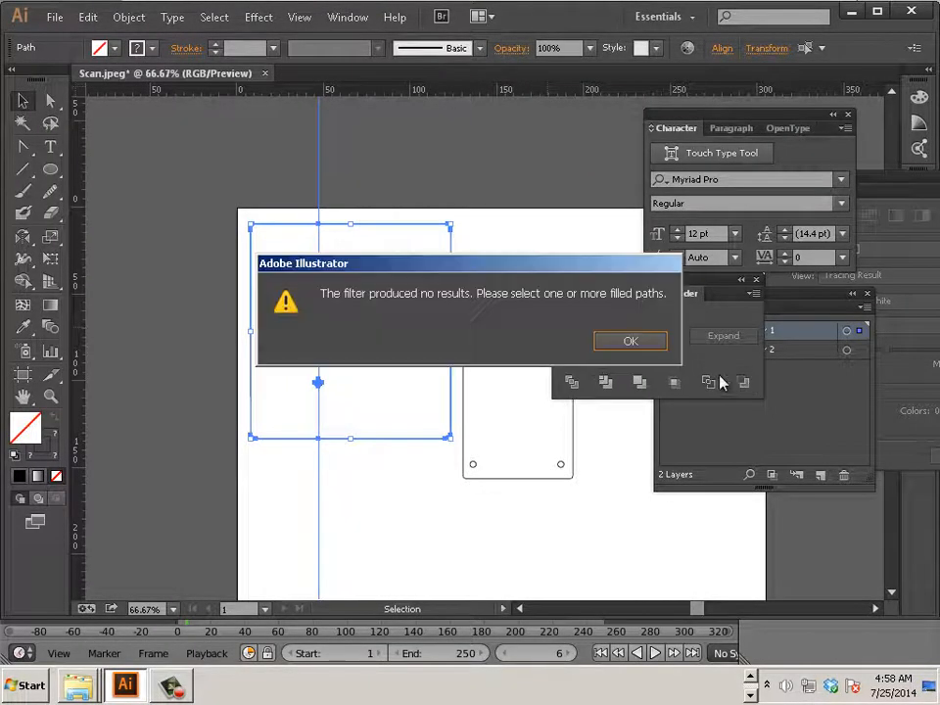
left_click(631, 342)
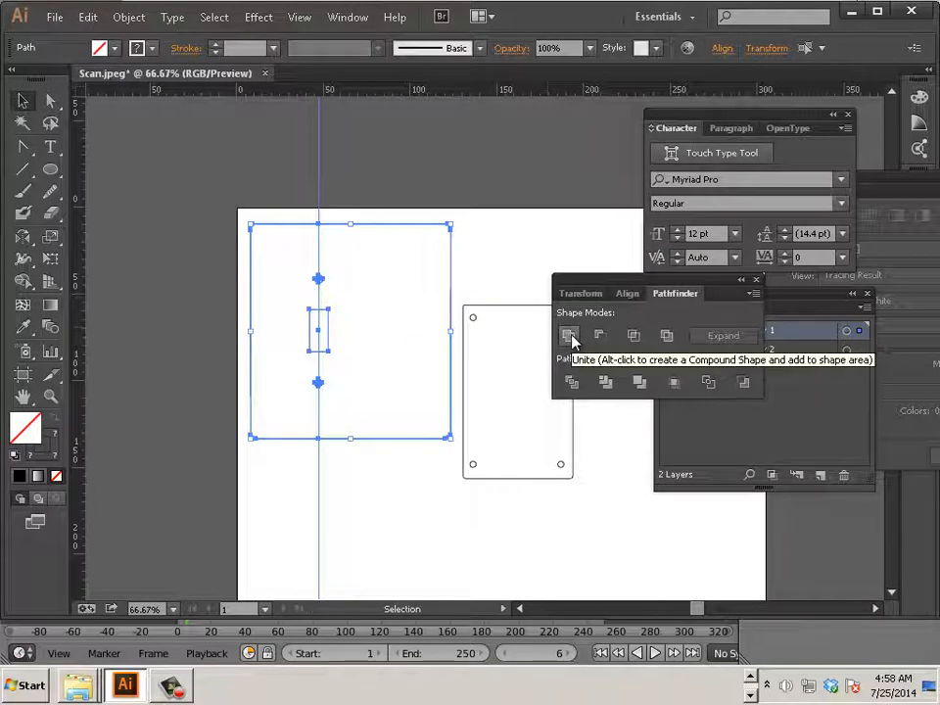
left_click(568, 336)
key("Delete")
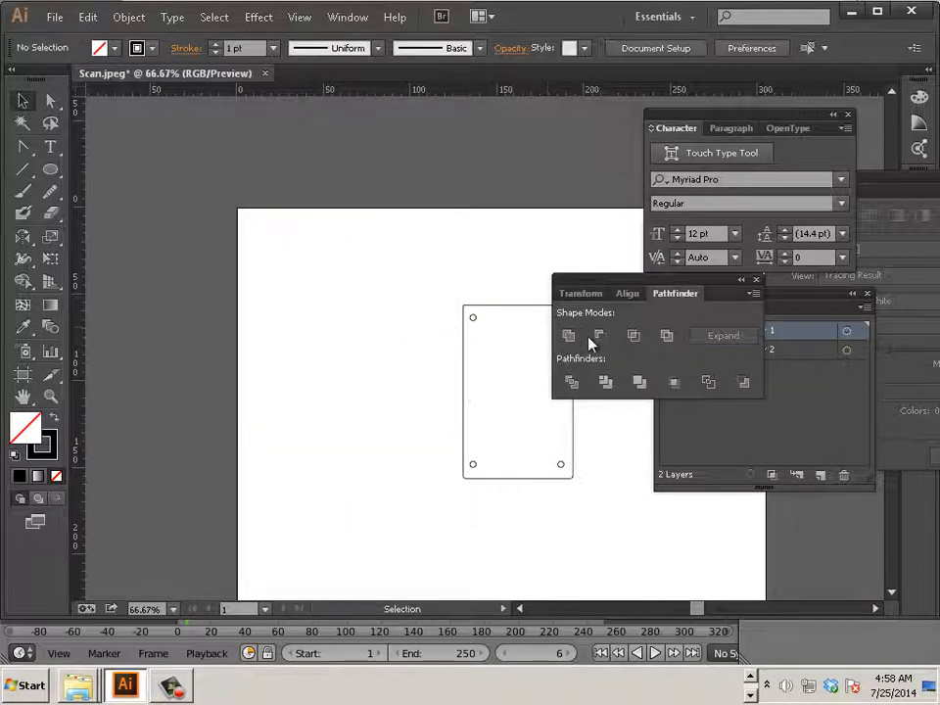
left_click(88, 18)
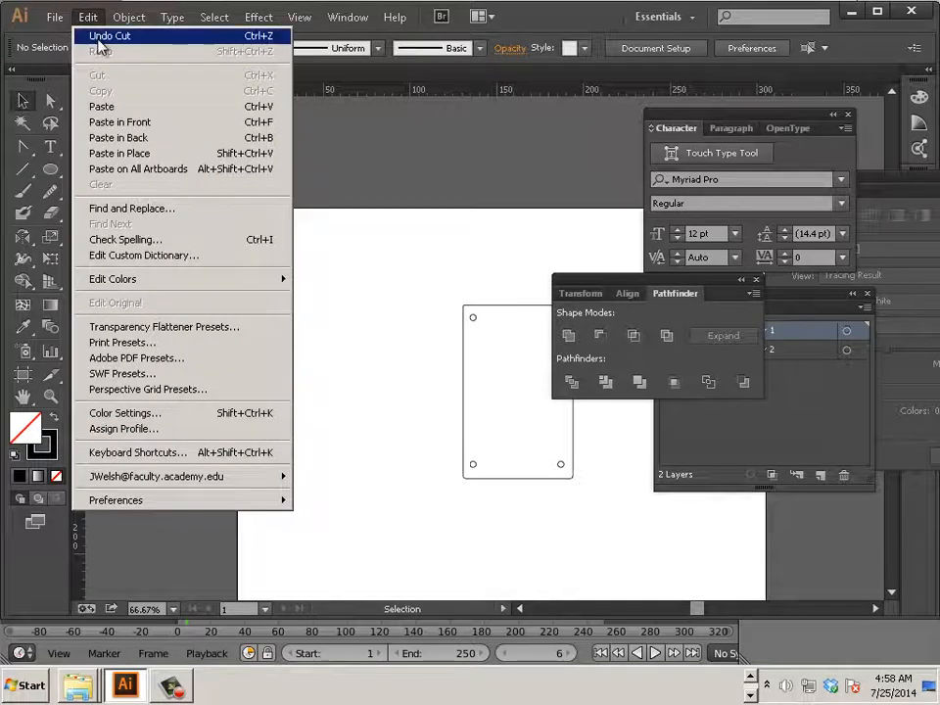
left_click(96, 36)
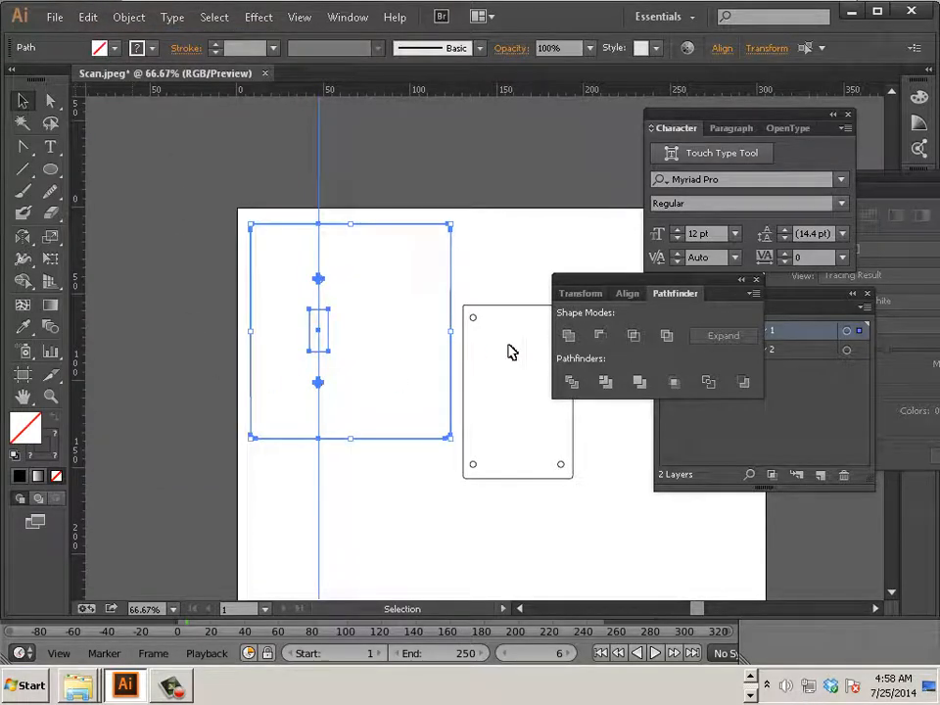
Try Minus Front again on all the plate shapes, and on the plate with only its lower hole.
left_click(599, 336)
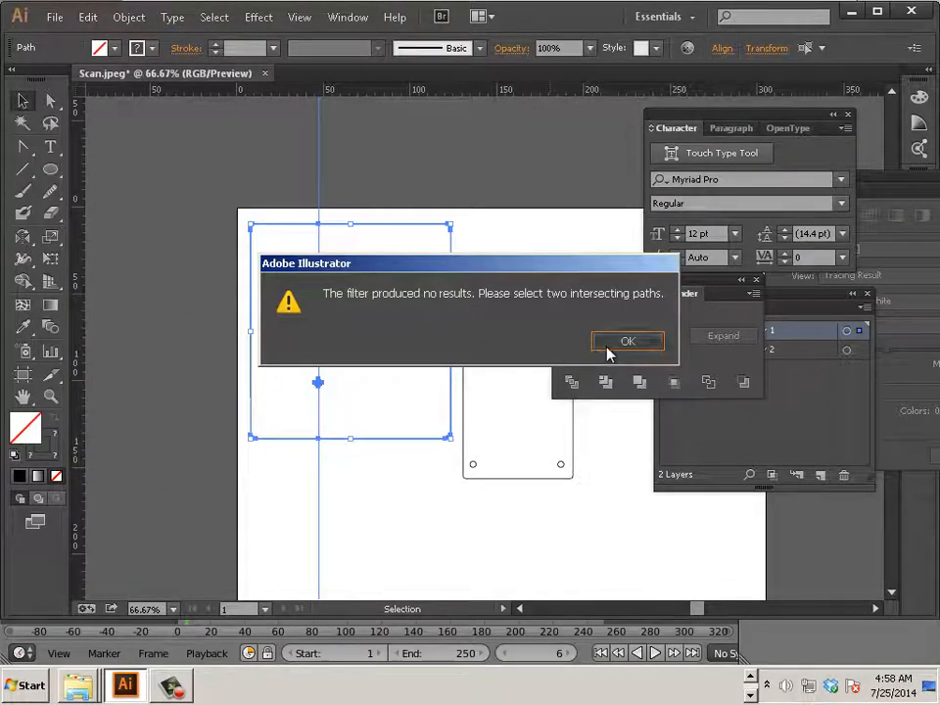
left_click(612, 343)
left_click_drag(334, 454, 308, 389)
left_click(601, 336)
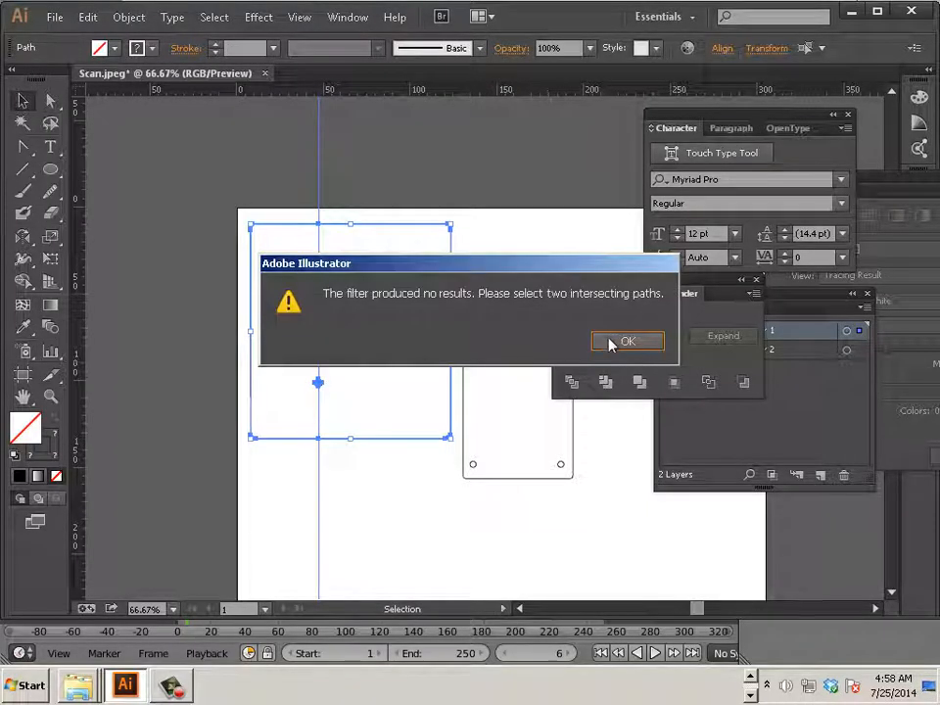
left_click(611, 343)
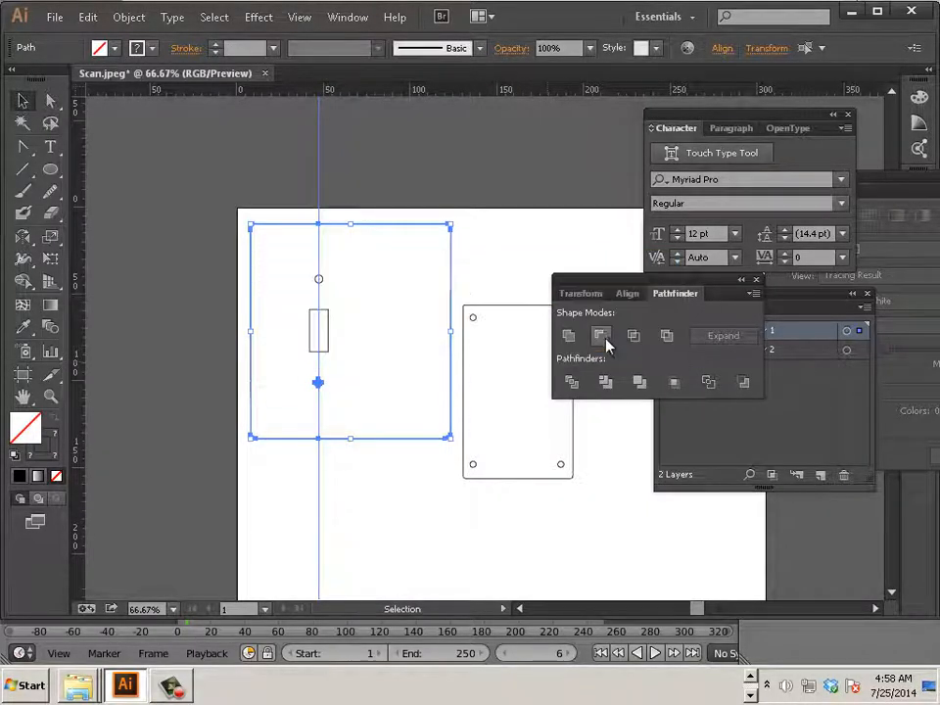
Select only the plate outline and its central rectangle, and subtract the rectangle using Minus Front.
left_click(347, 461)
key("ctrl+equal")
key("ctrl+equal")
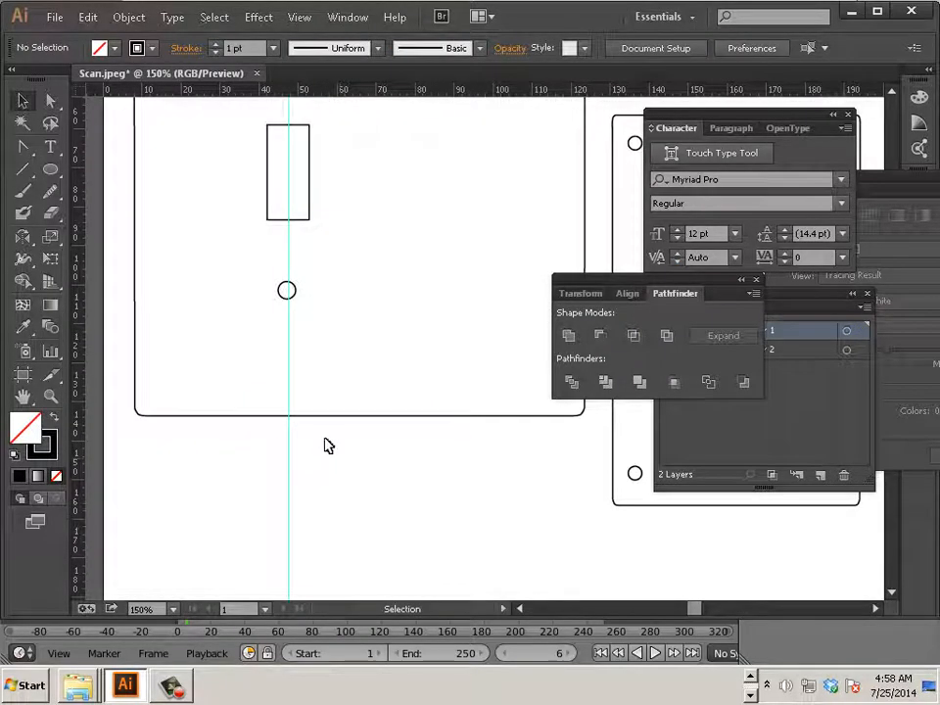
left_click(348, 416)
scroll(333, 433, "up", 2)
scroll(333, 434, "up", 2)
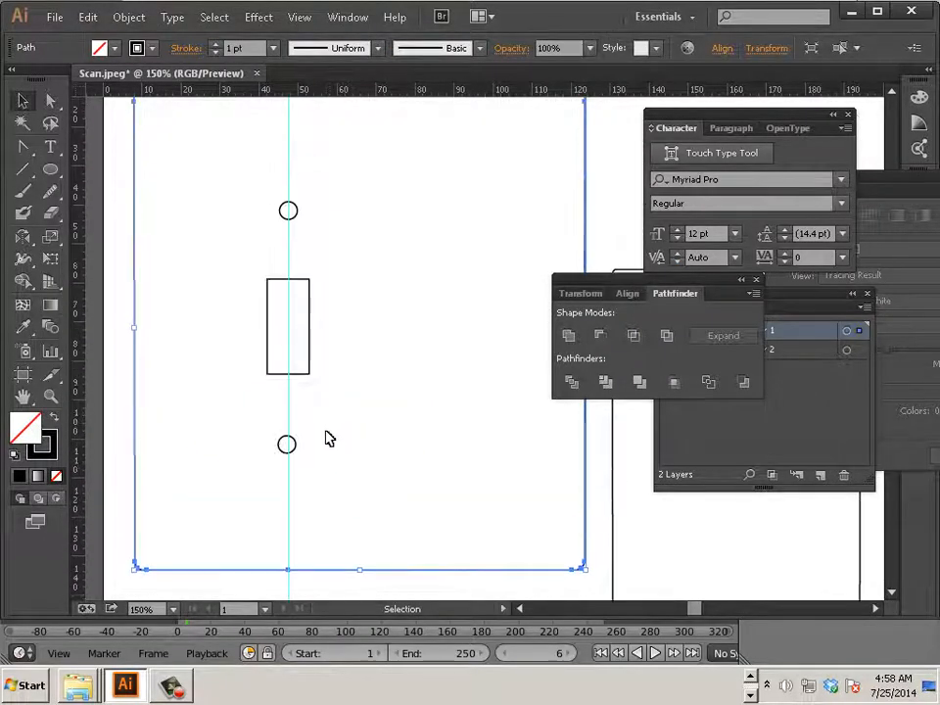
left_click(309, 372, "shift")
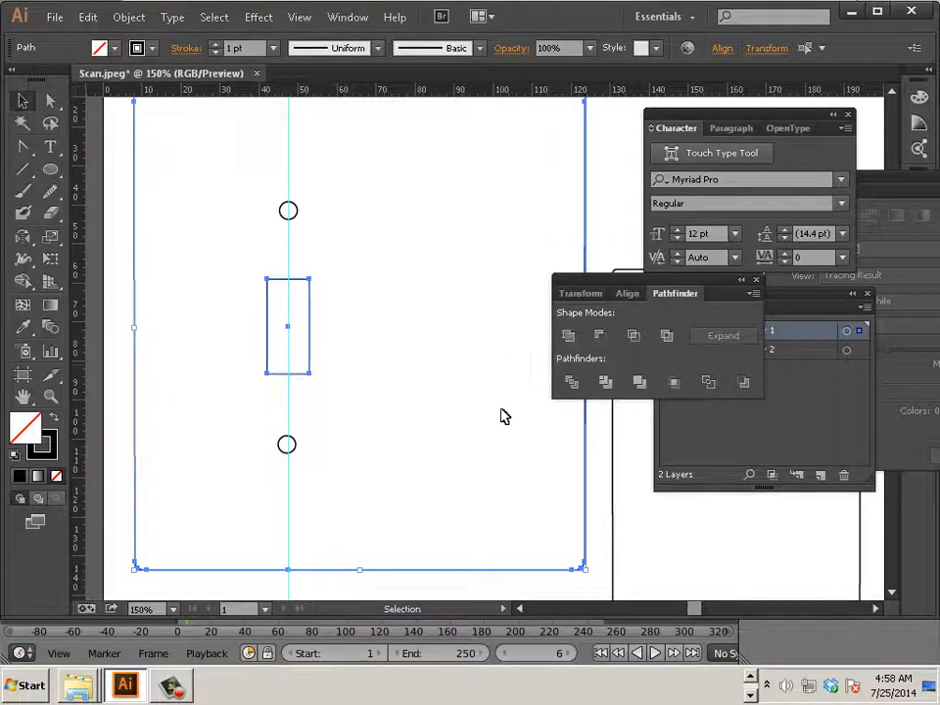
left_click(601, 336)
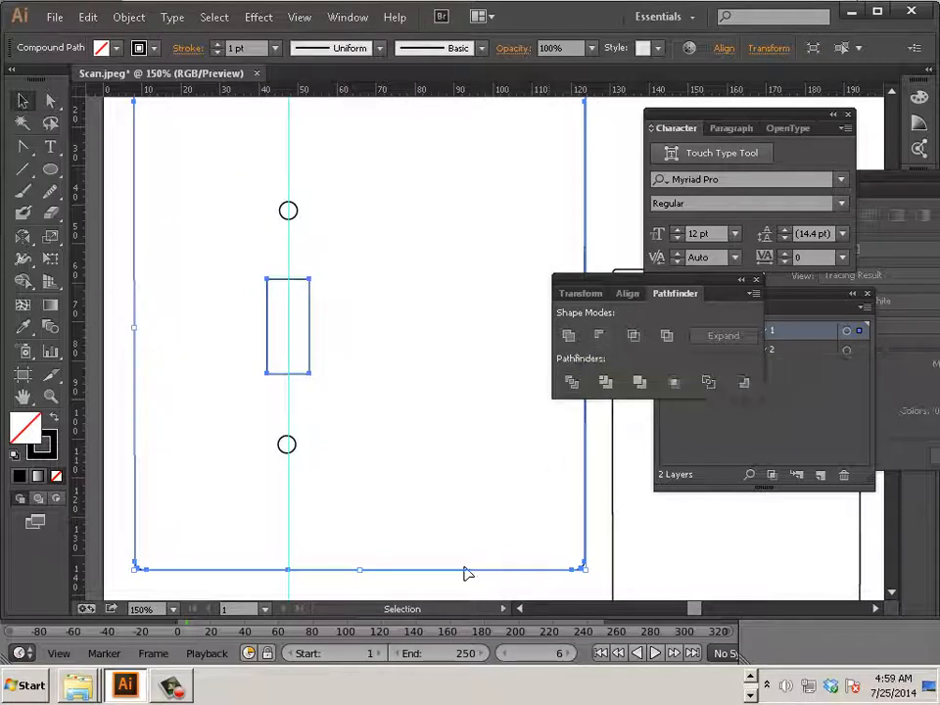
Add the lower circle to the plate selection and subtract it, trying Minus Front before applying Minus Back.
left_click(416, 581)
left_click(378, 578)
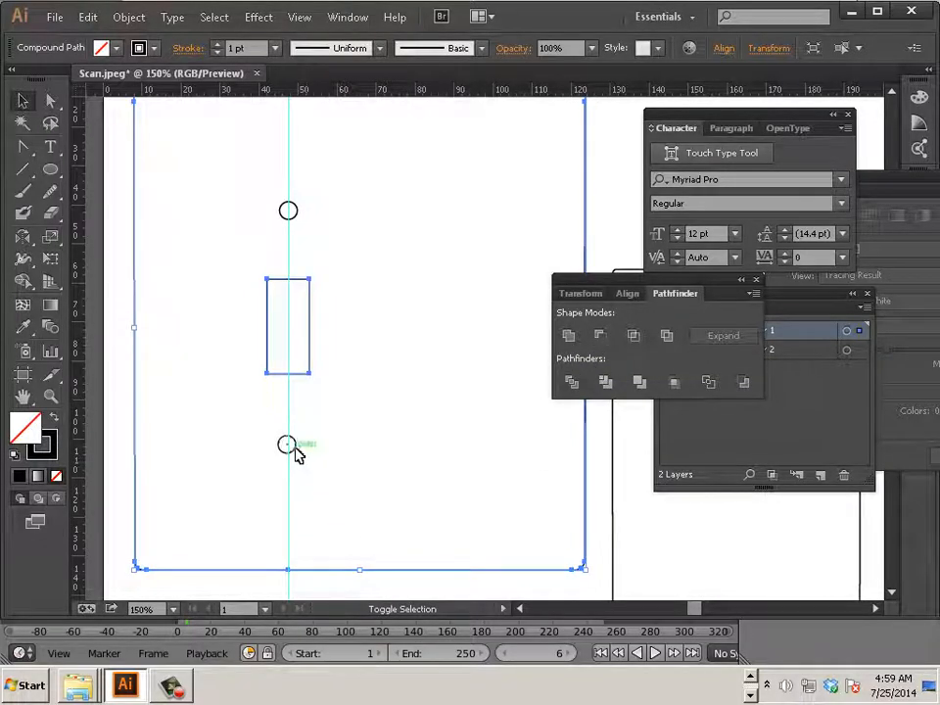
left_click(292, 450, "shift")
left_click(605, 341)
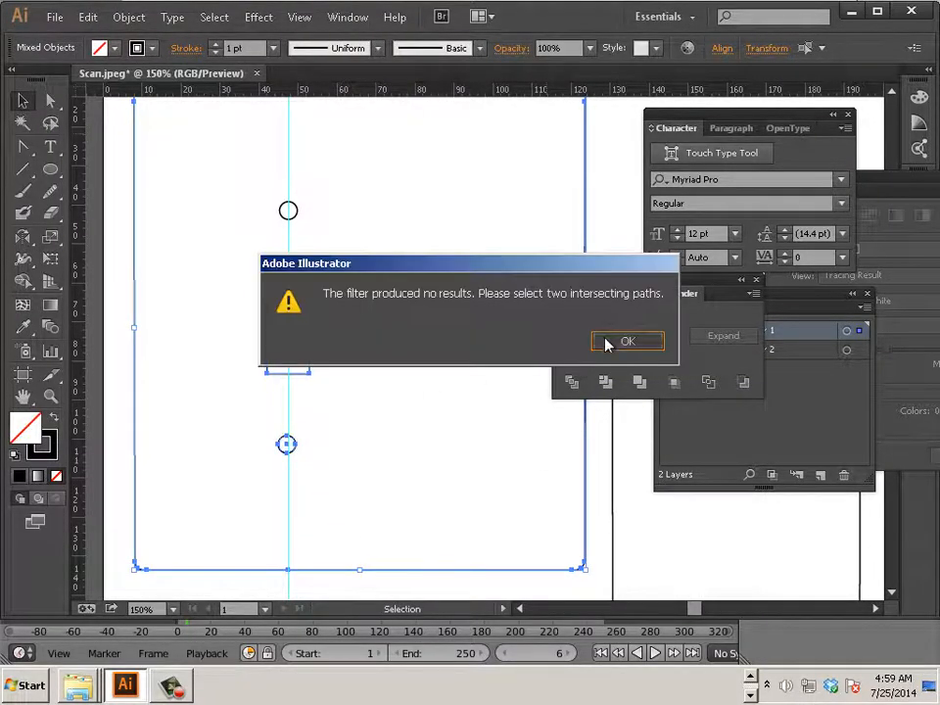
left_click(624, 342)
left_click(741, 383)
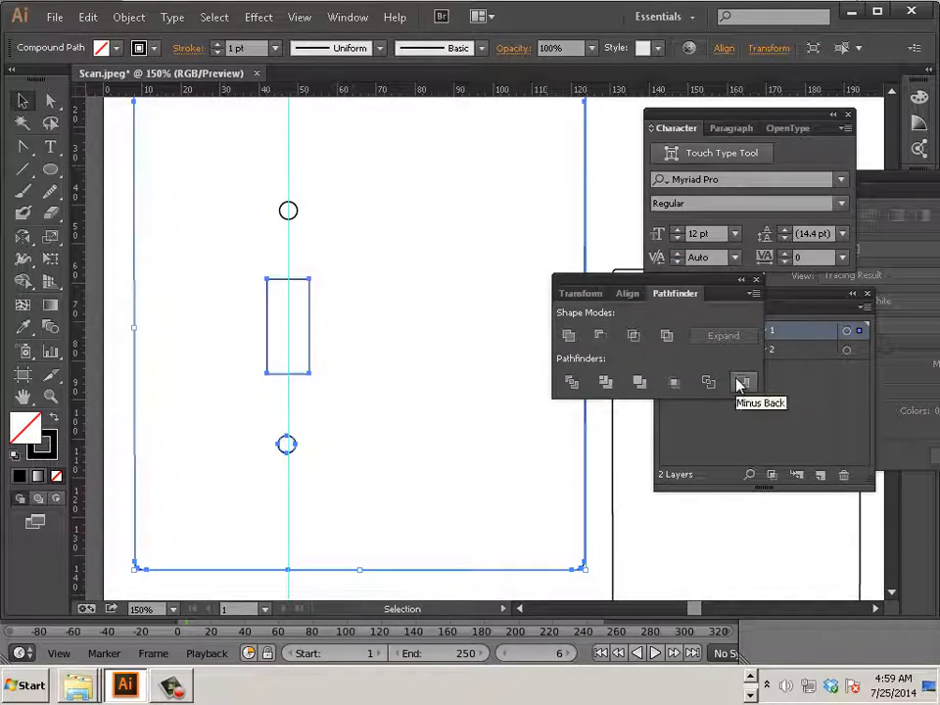
Select the plate together with its upper circle and subtract the circle using Minus Back.
left_click(591, 216)
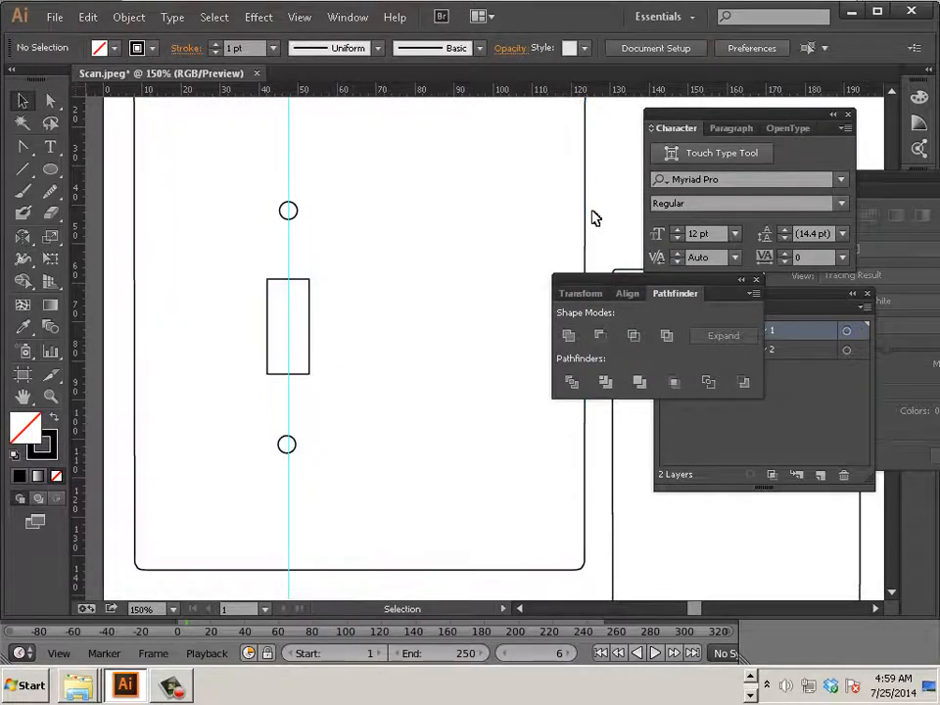
left_click(591, 216)
left_click(296, 217, "shift")
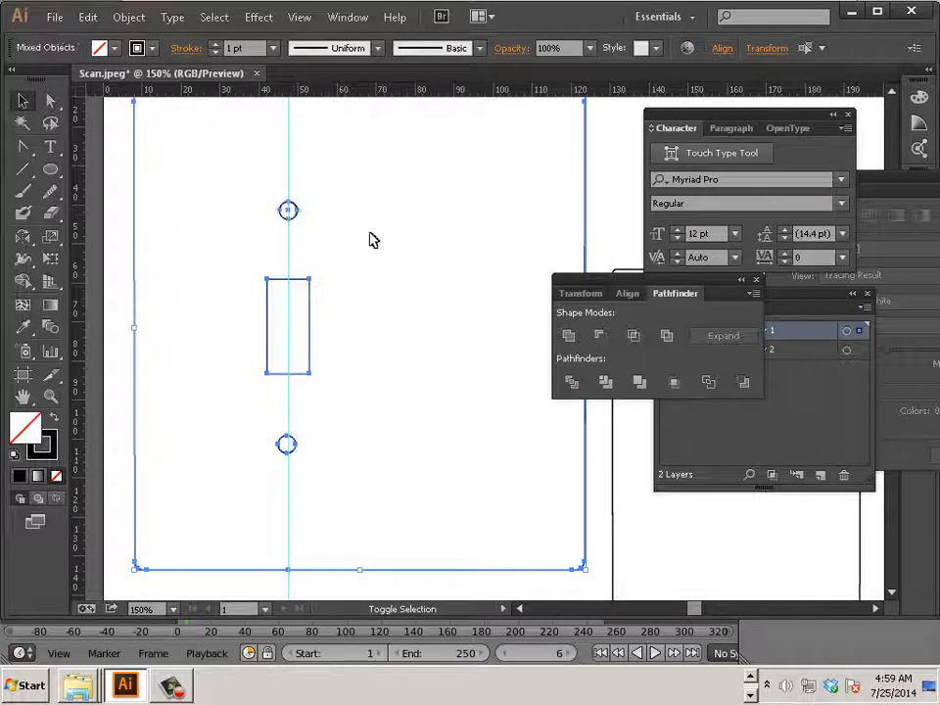
left_click(745, 384)
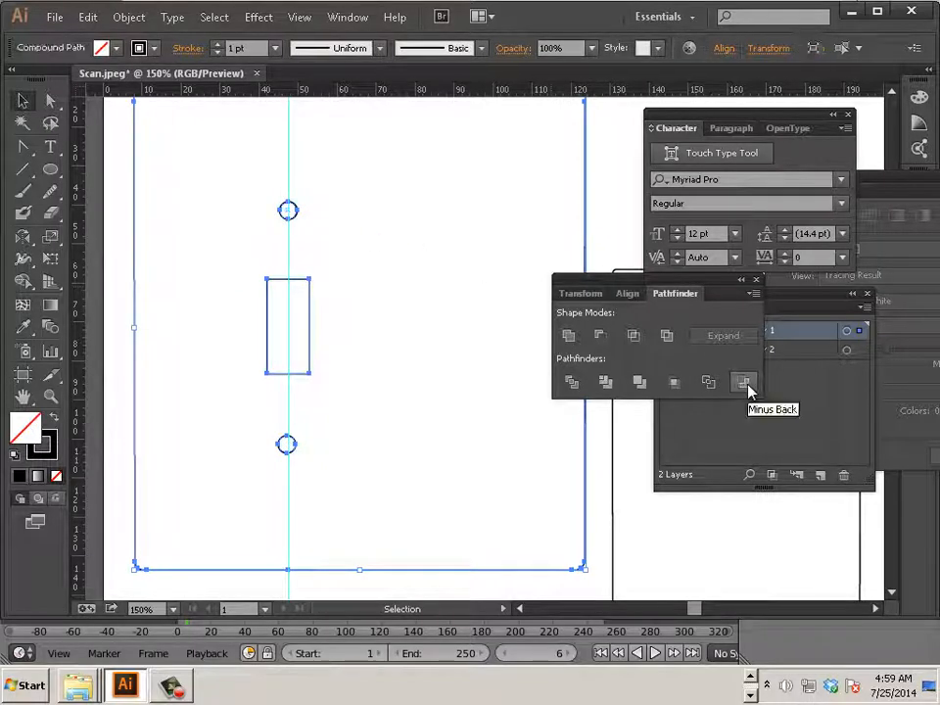
Check that the plate, its rectangular cutout and both holes select together as one shape.
left_click(599, 519)
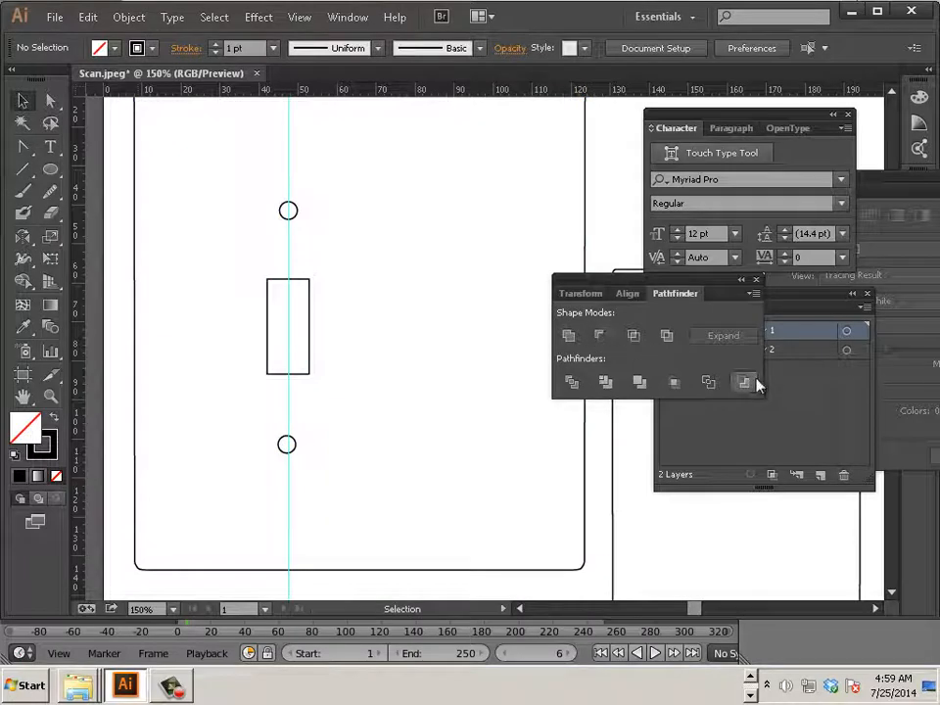
left_click(590, 490)
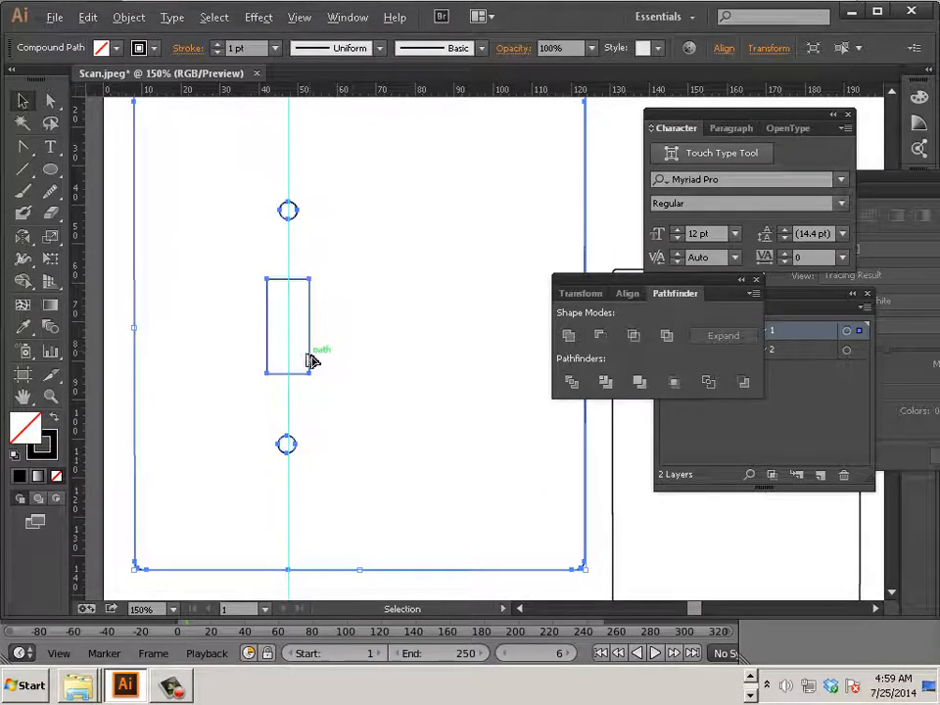
scroll(308, 360, "down", 2)
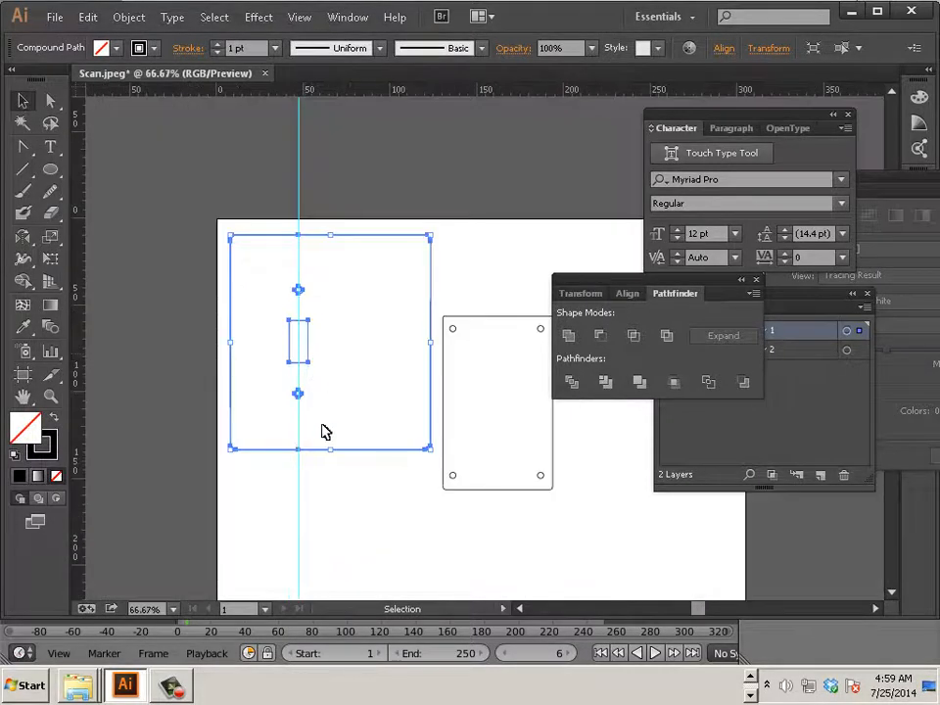
left_click(314, 503)
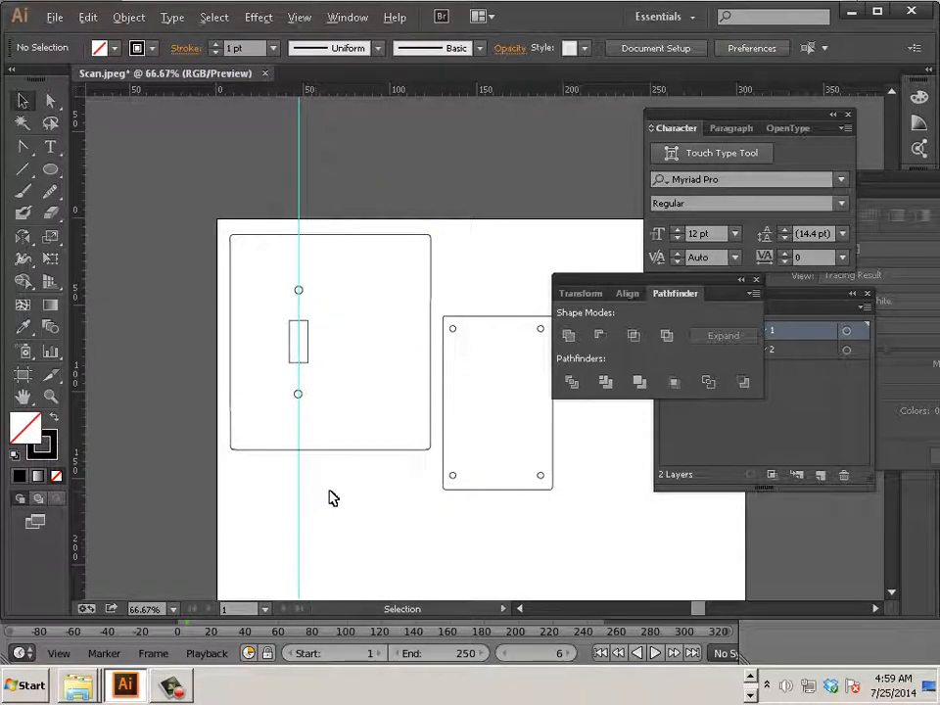
scroll(329, 497, "down", 1)
scroll(331, 497, "up", 1)
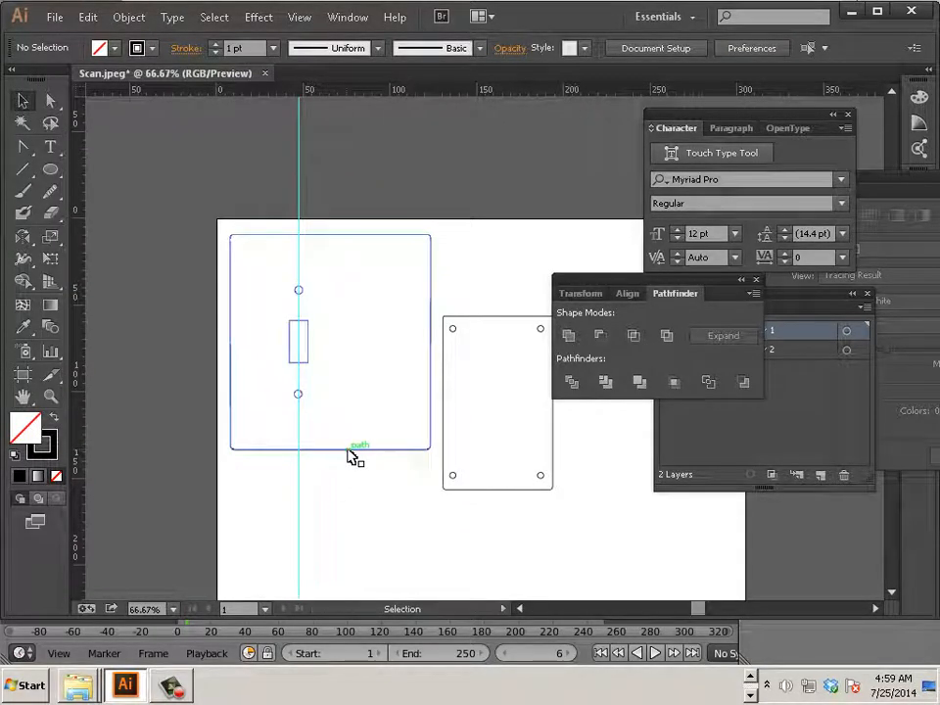
left_click(349, 456)
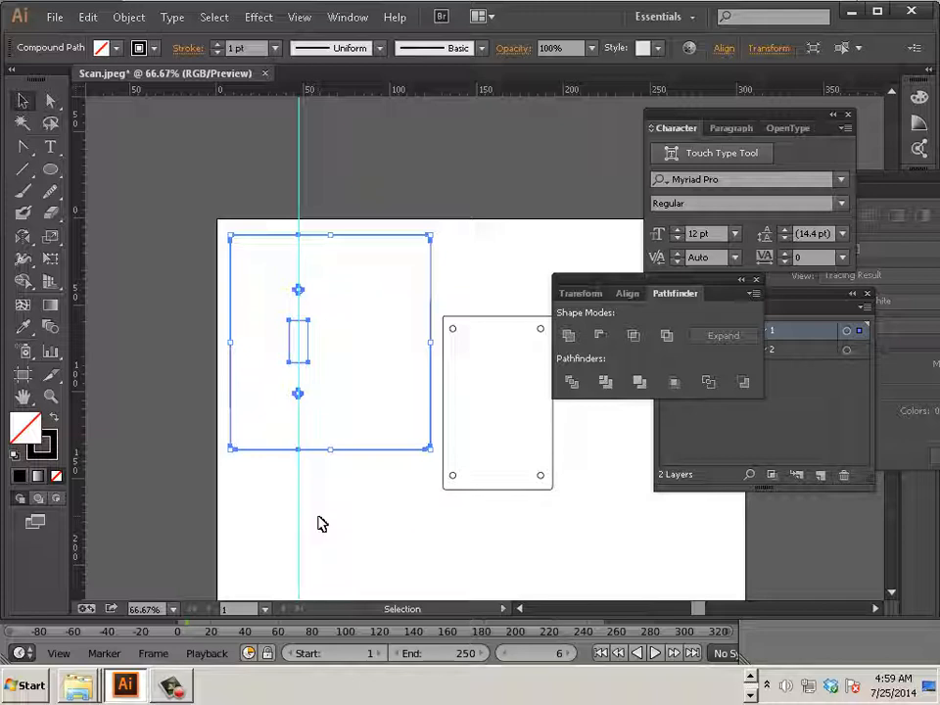
Move the detached panel up and closer alongside the large plate, and select the plate.
left_click(508, 319)
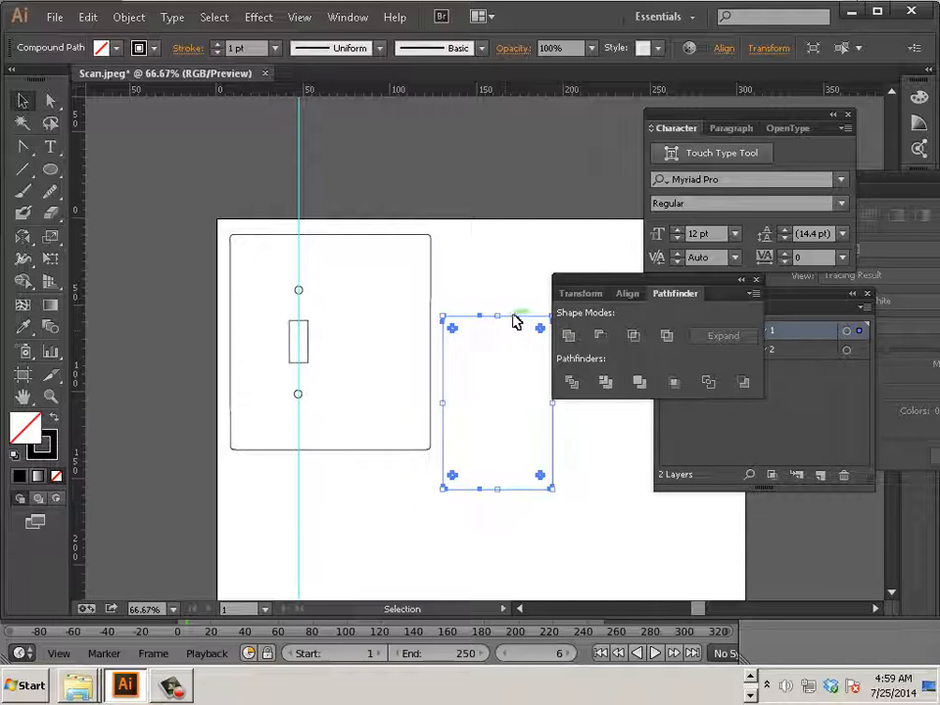
left_click_drag(516, 321, 508, 262)
left_click_drag(507, 262, 507, 299)
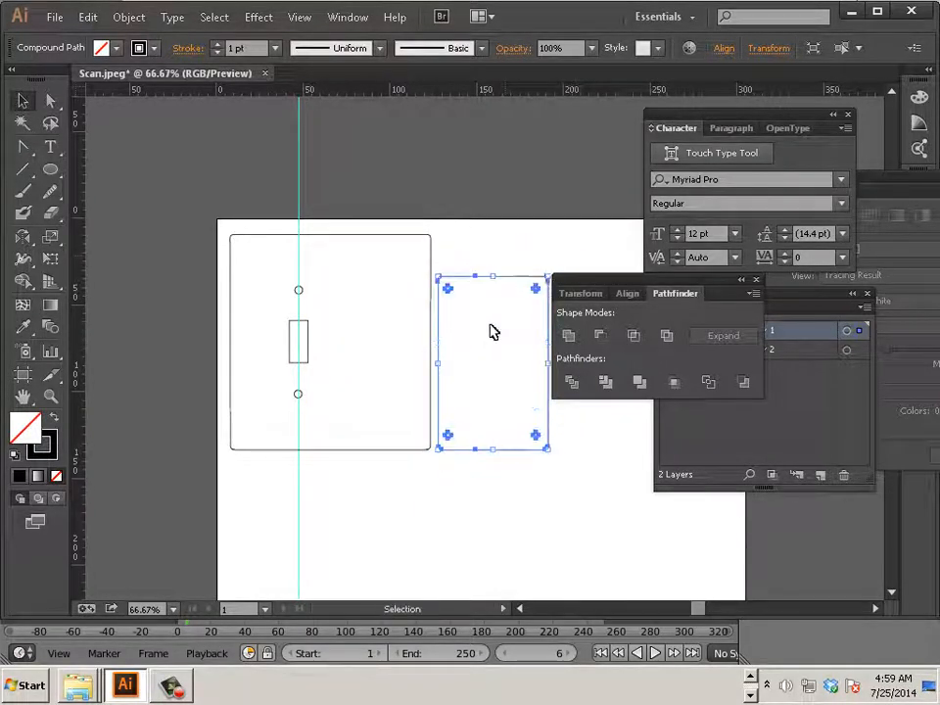
left_click_drag(507, 457, 510, 442)
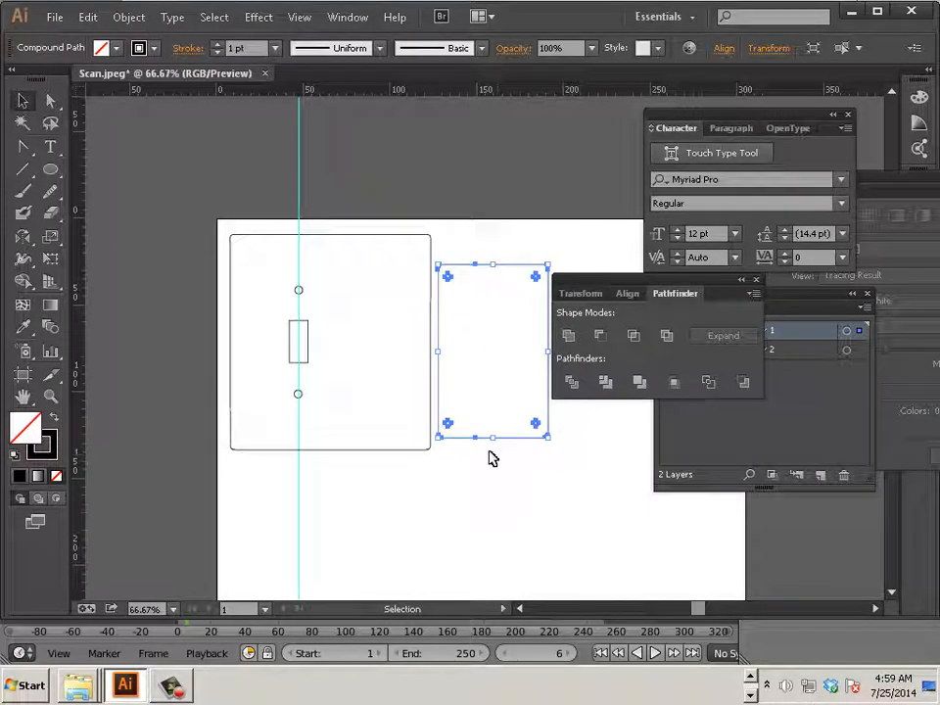
left_click(389, 447)
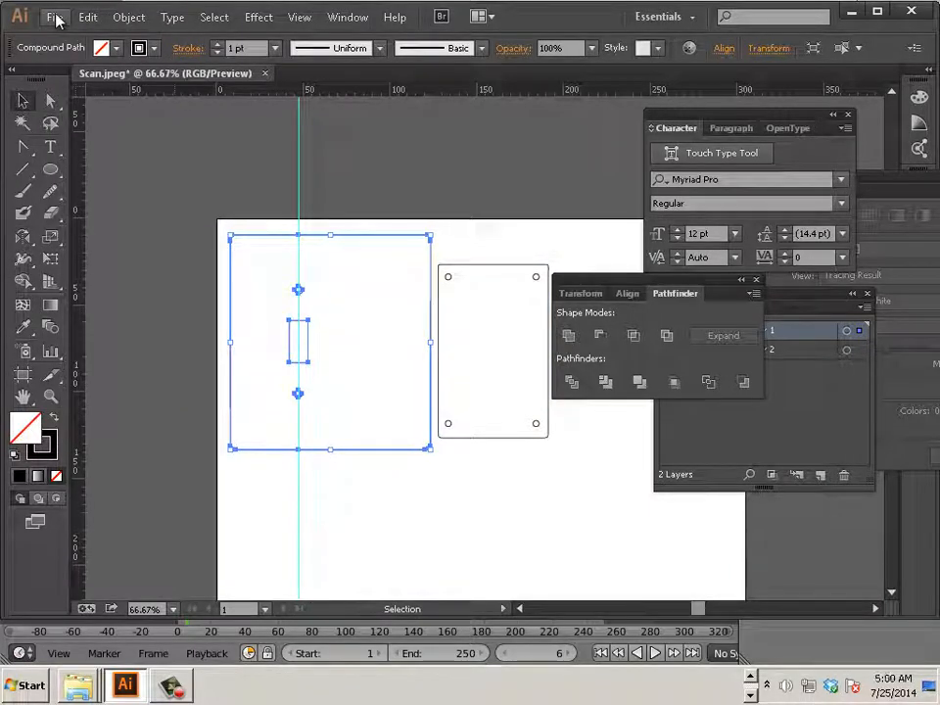
Add a new layer and move the detached panel about 72 mm left and 3 mm up, onto the plate beside the rectangular cutout.
left_click(767, 421)
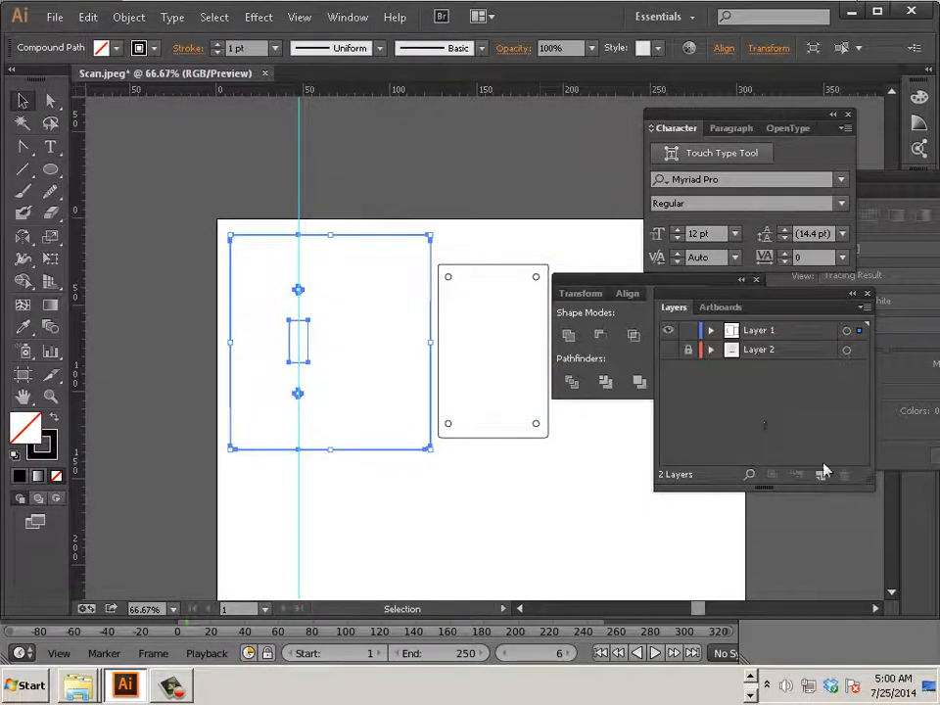
left_click(821, 475)
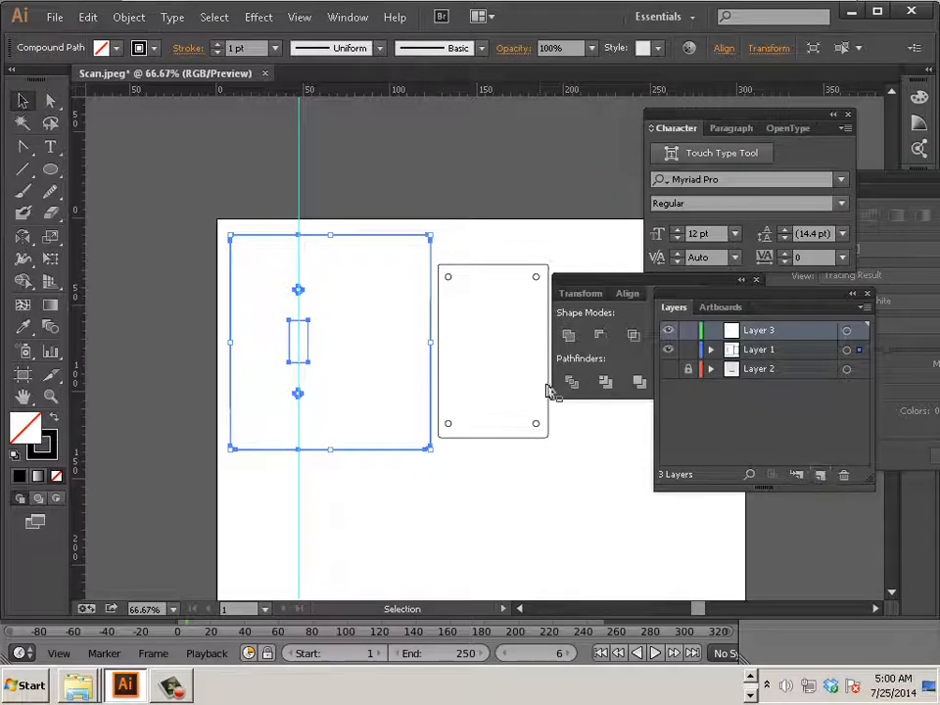
left_click_drag(548, 404, 426, 401)
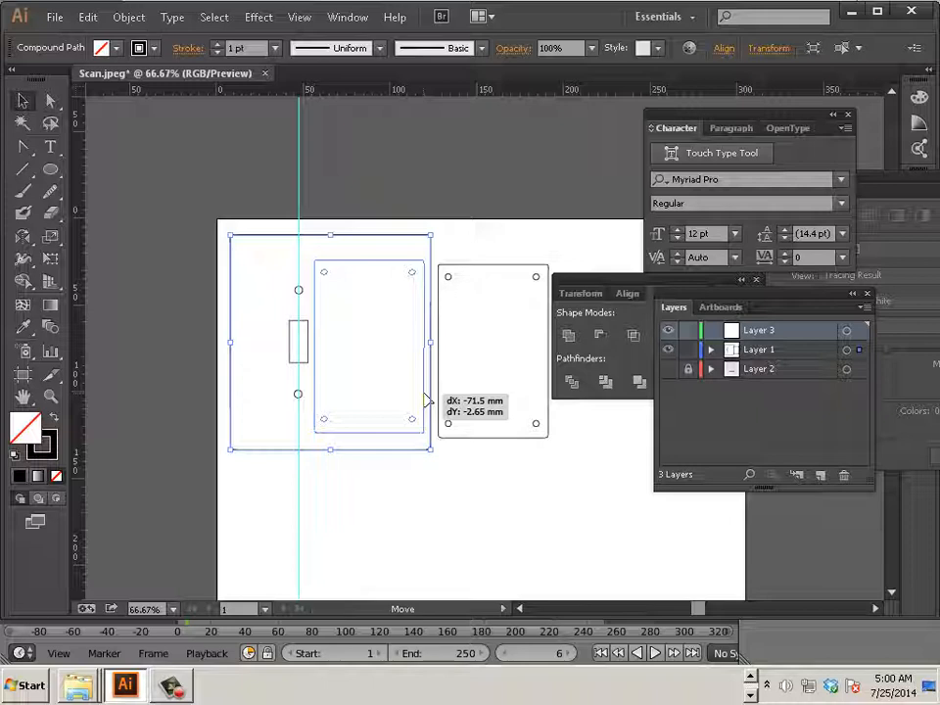
left_click_drag(425, 401, 426, 401)
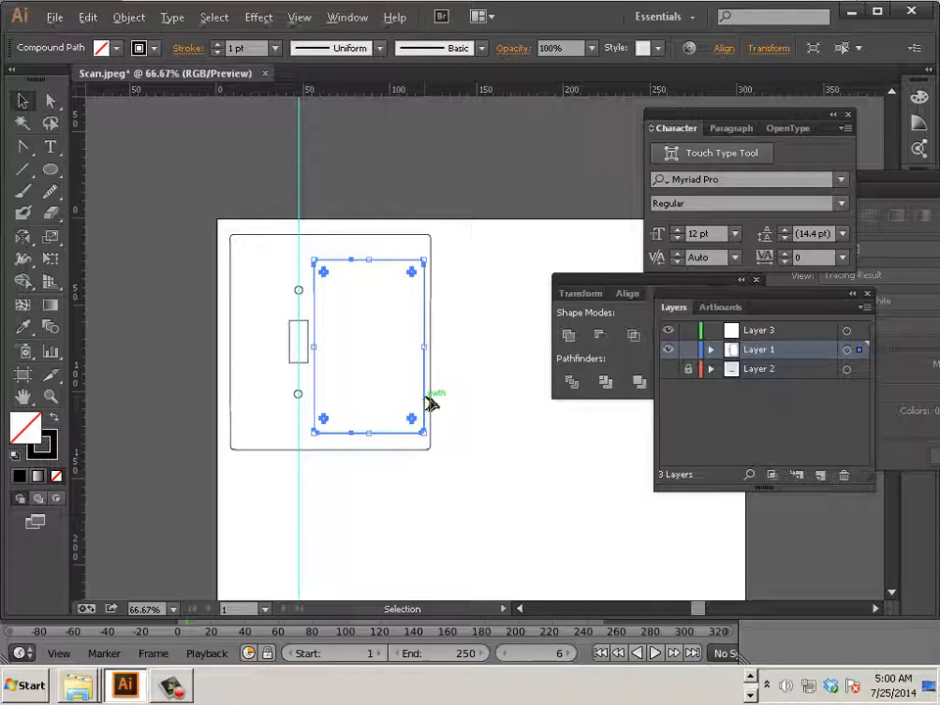
Place a duplicate of the panel to the right of the plate on Layer 3, and rename that layer Laser.
left_click_drag(430, 403, 592, 490)
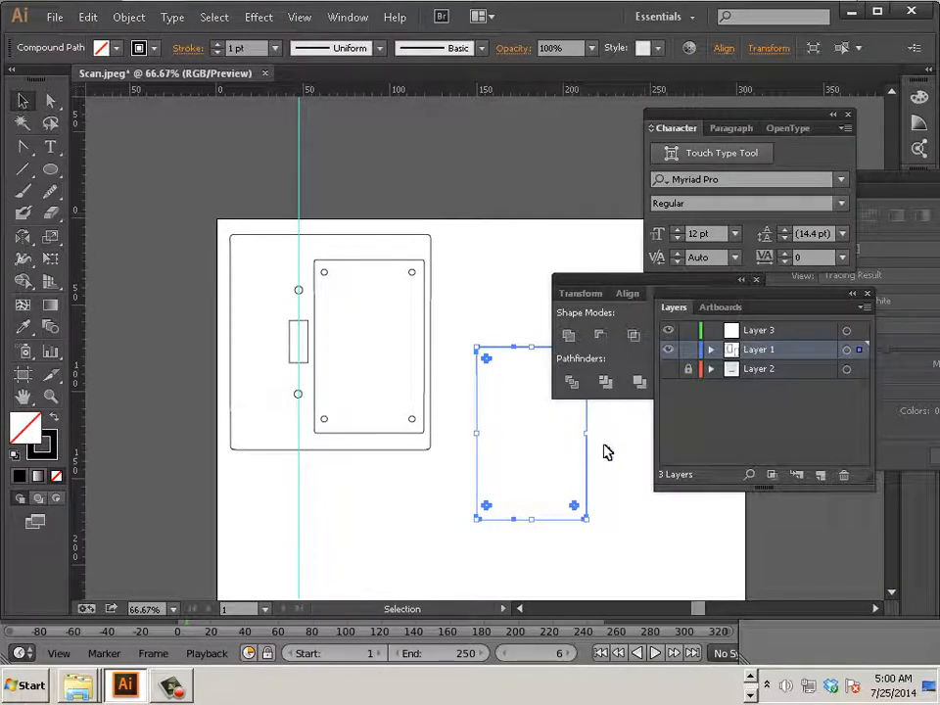
left_click_drag(859, 350, 858, 330)
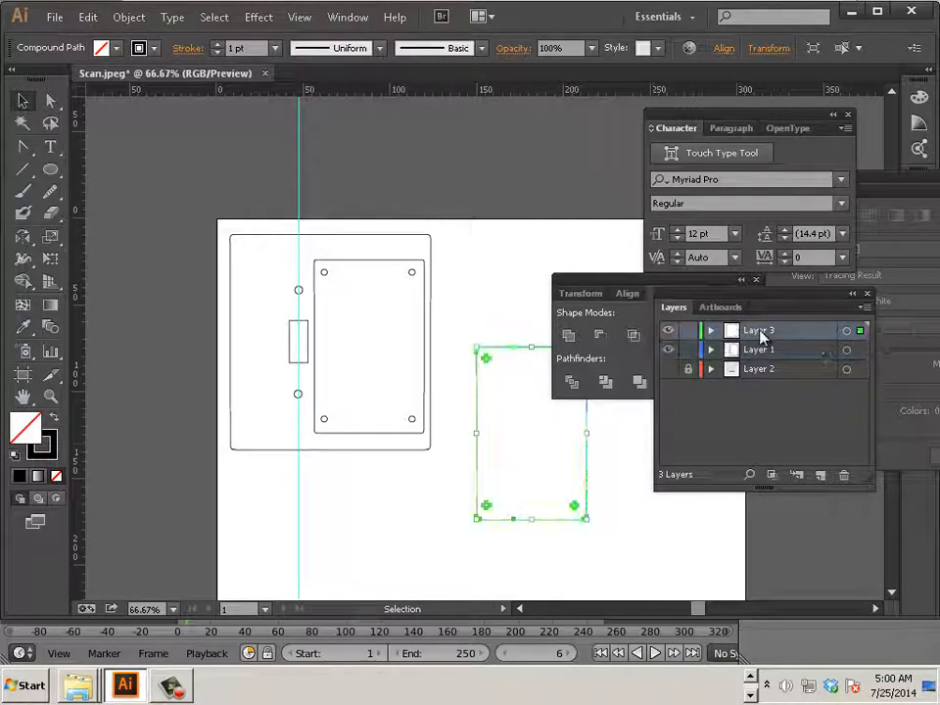
double_click(762, 330)
type("L")
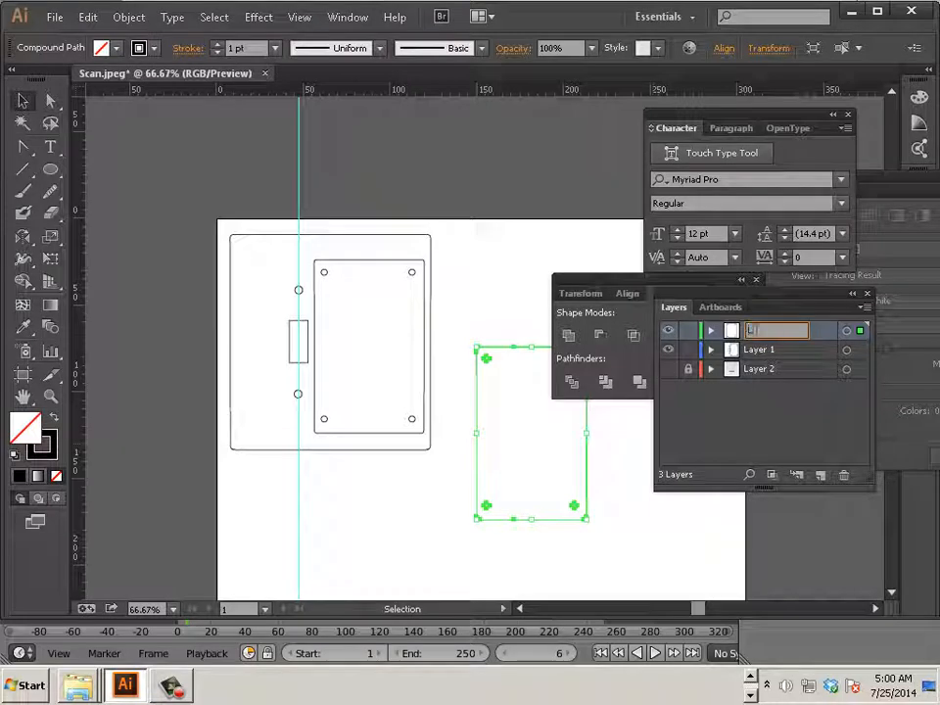
key("Return")
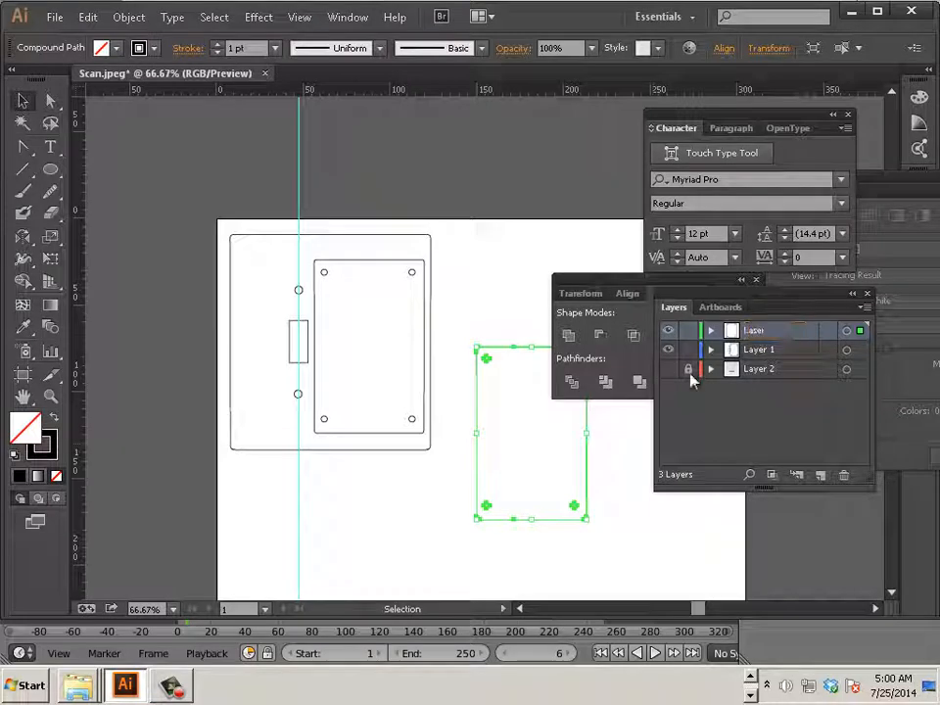
Align the panel copy with the plate's upper-left corner and hide the Laser layer.
left_click_drag(586, 472, 341, 352)
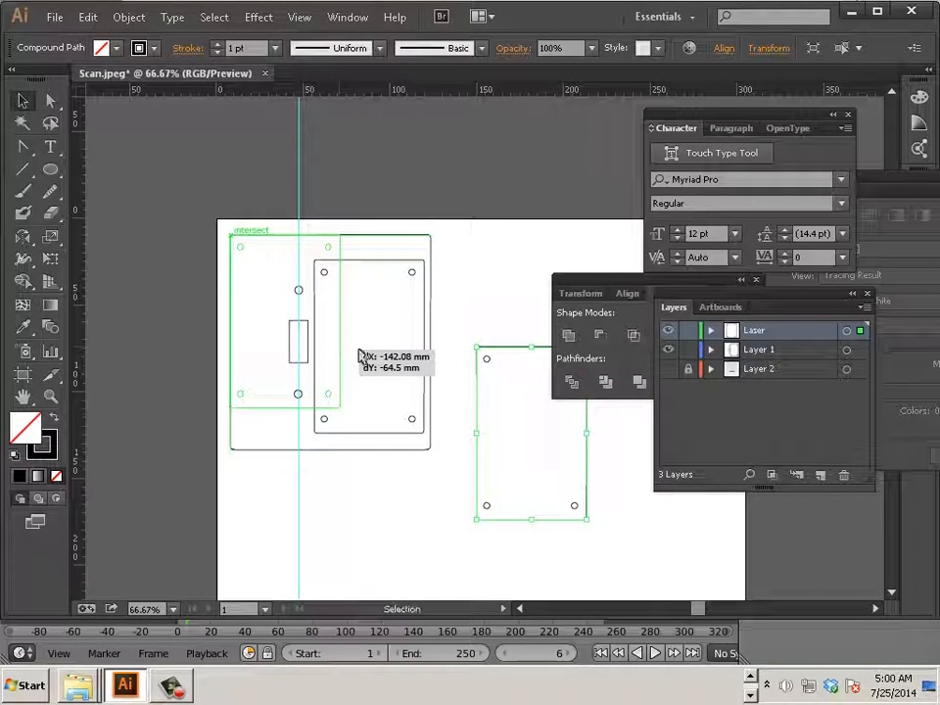
left_click(668, 331)
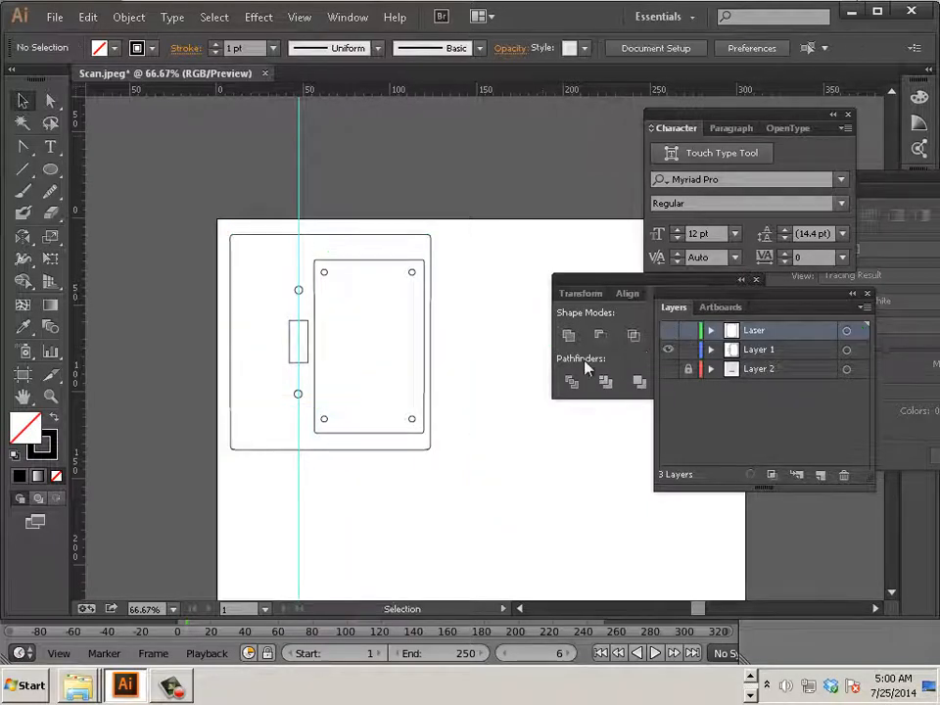
Delete every segment of the remaining panel's outline on the plate, keeping only its four corner holes.
left_click(424, 360)
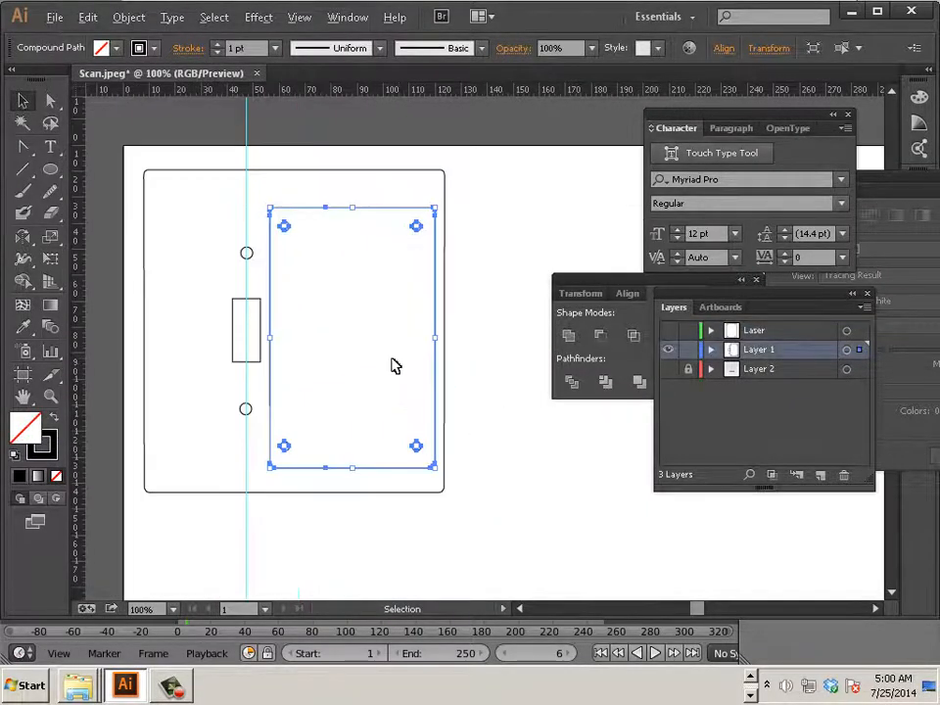
scroll(387, 356, "up", 1)
left_click_drag(354, 340, 466, 451)
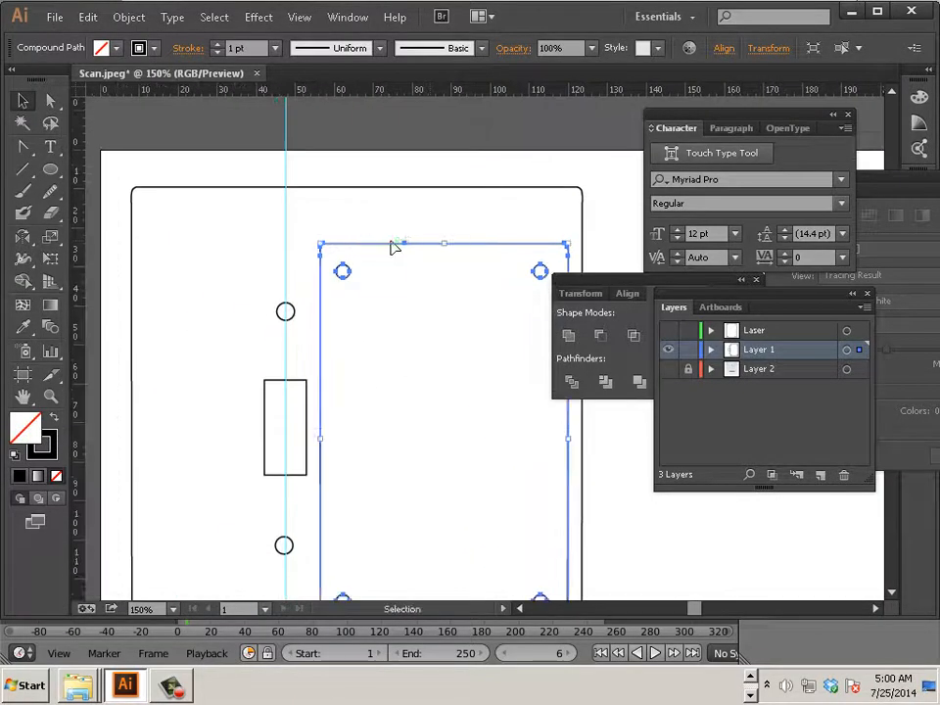
left_click(52, 101)
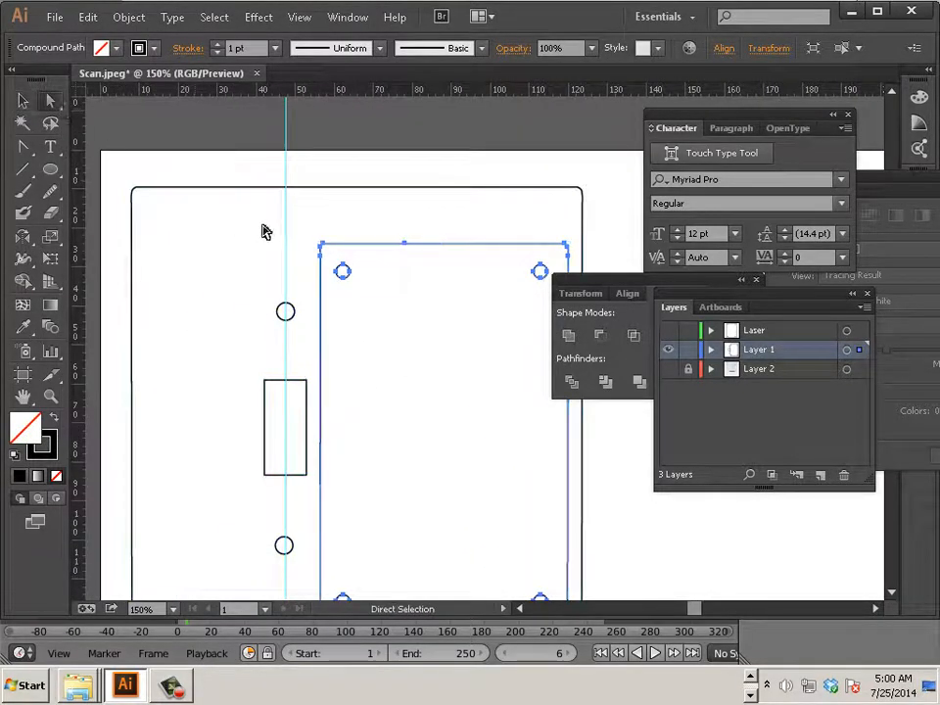
left_click_drag(295, 224, 395, 257)
key("Delete")
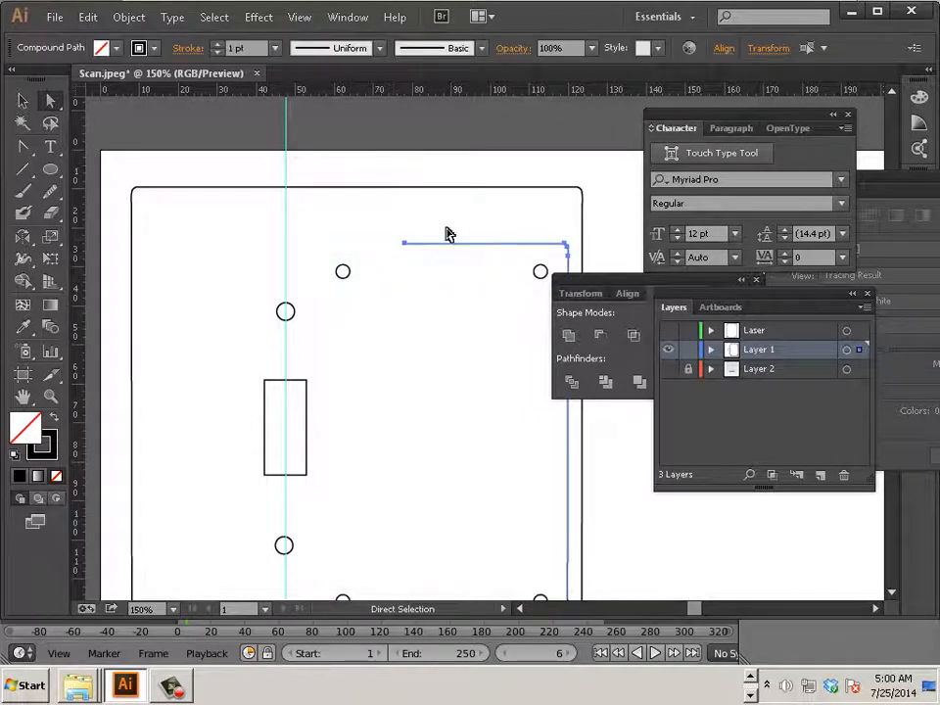
left_click_drag(369, 218, 309, 518)
key("Delete")
key("Delete")
scroll(564, 458, "down", 3)
key("Delete")
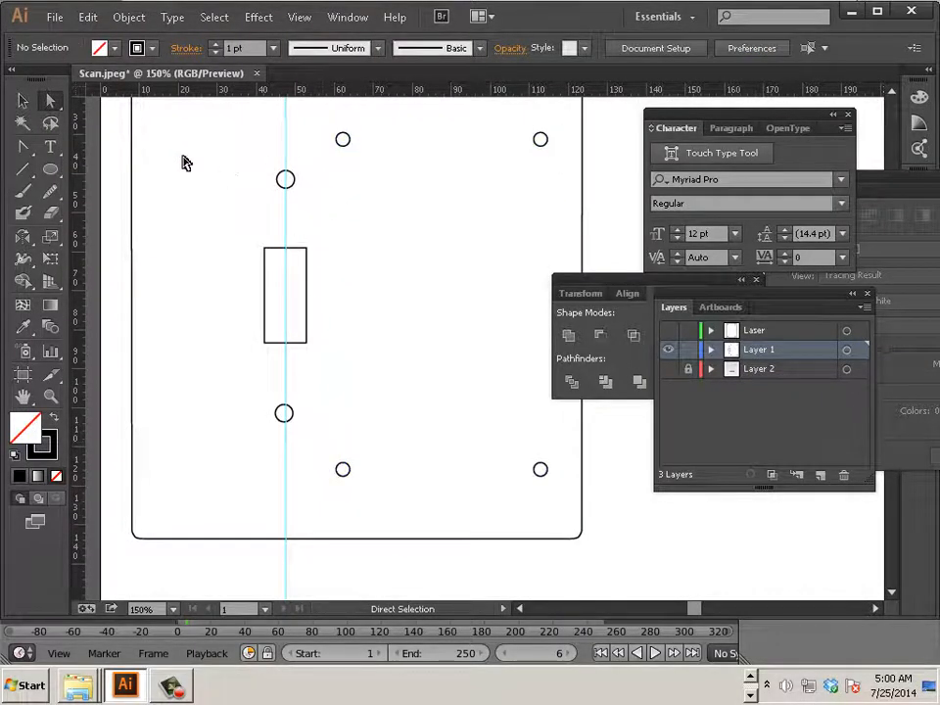
Select the plate together with the four corner holes and subtract them using Minus Back.
left_click(23, 101)
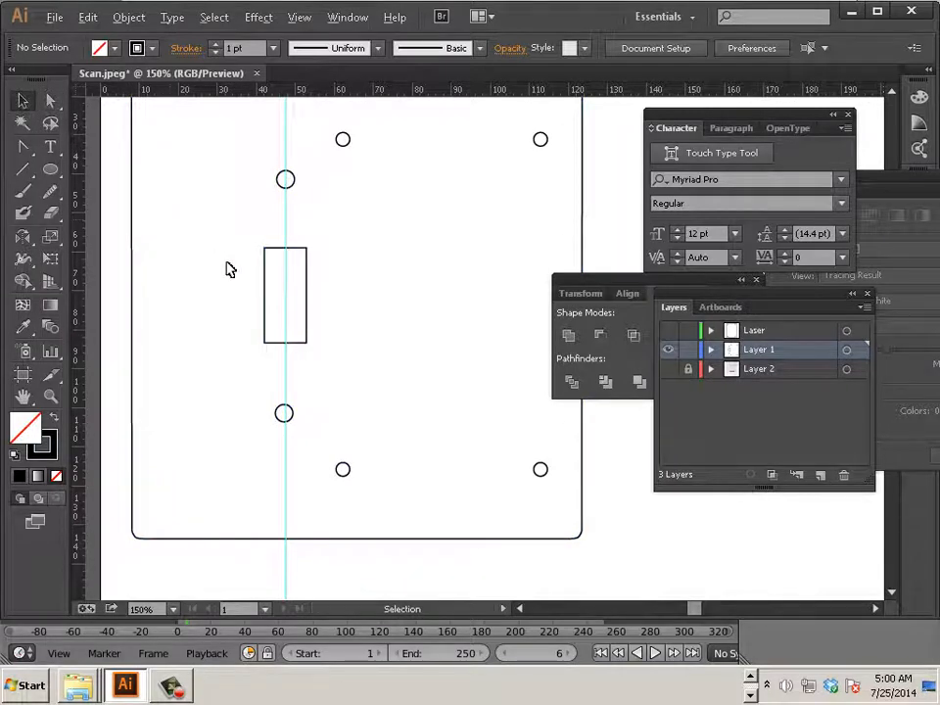
scroll(226, 265, "down", 1)
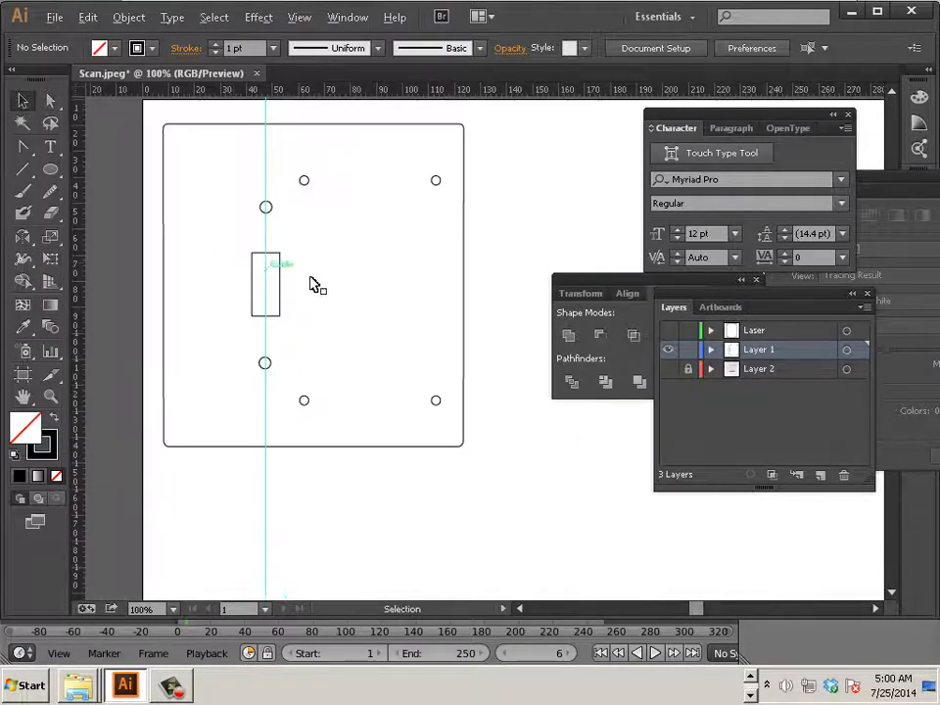
left_click(464, 233)
left_click(437, 181, "shift")
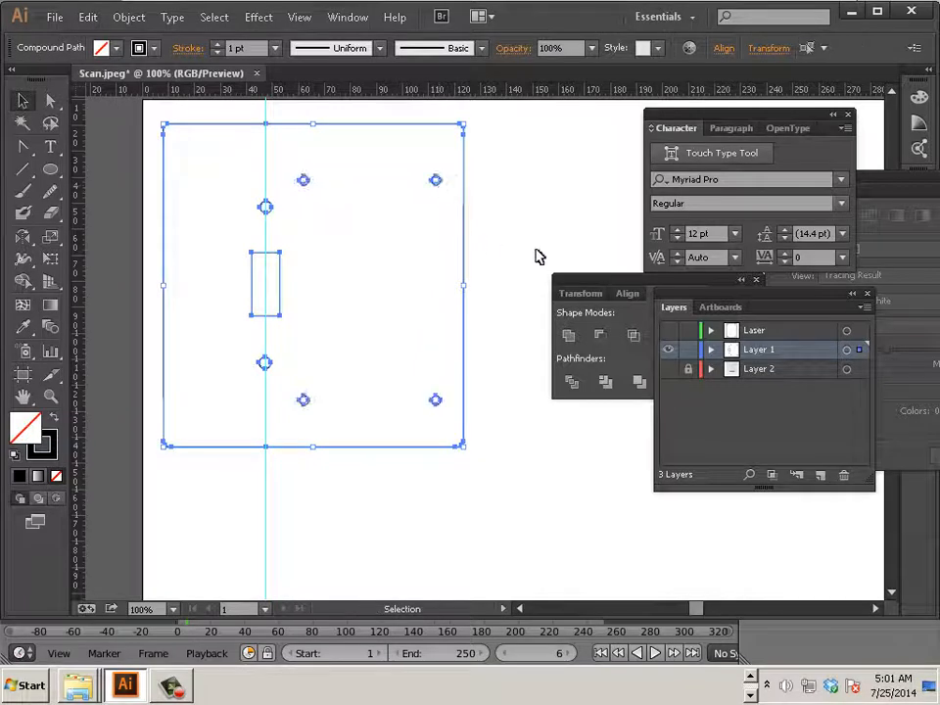
left_click_drag(592, 284, 530, 269)
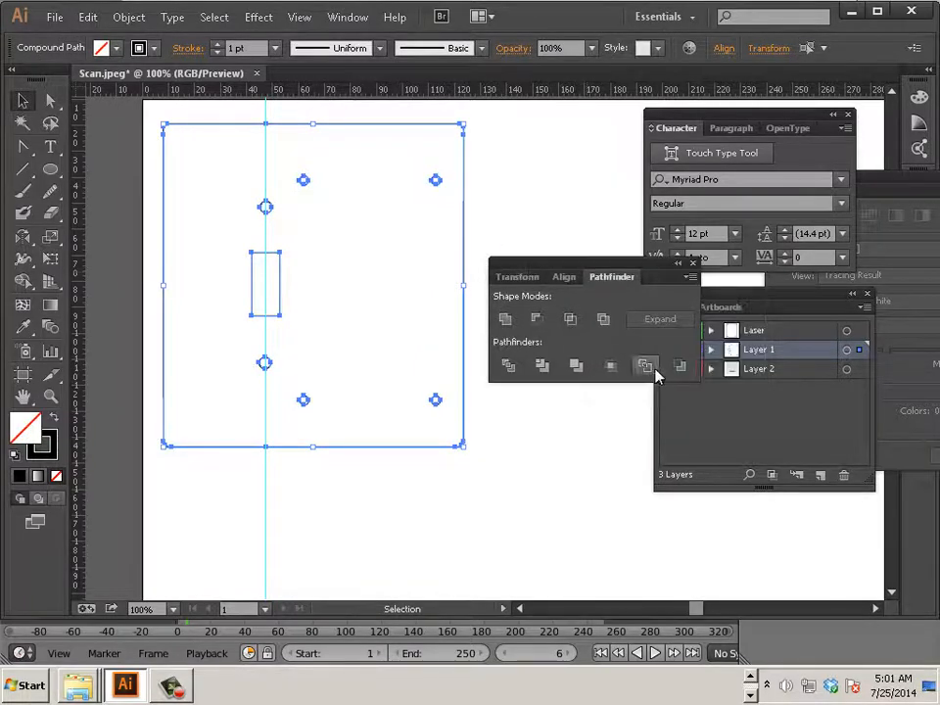
left_click(681, 365)
left_click(648, 352)
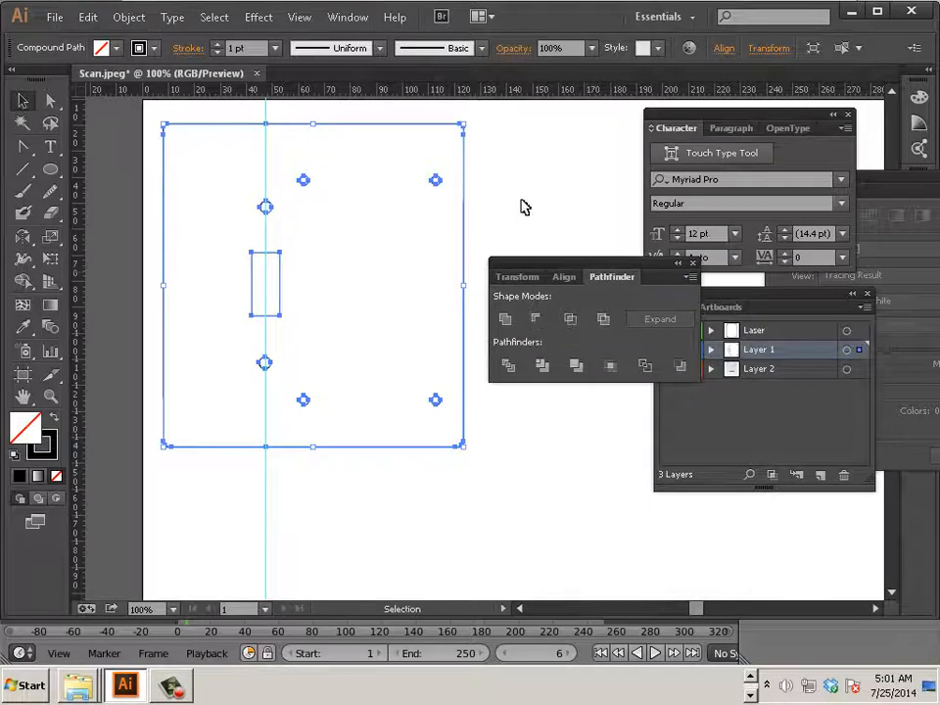
left_click(482, 203)
left_click(465, 209)
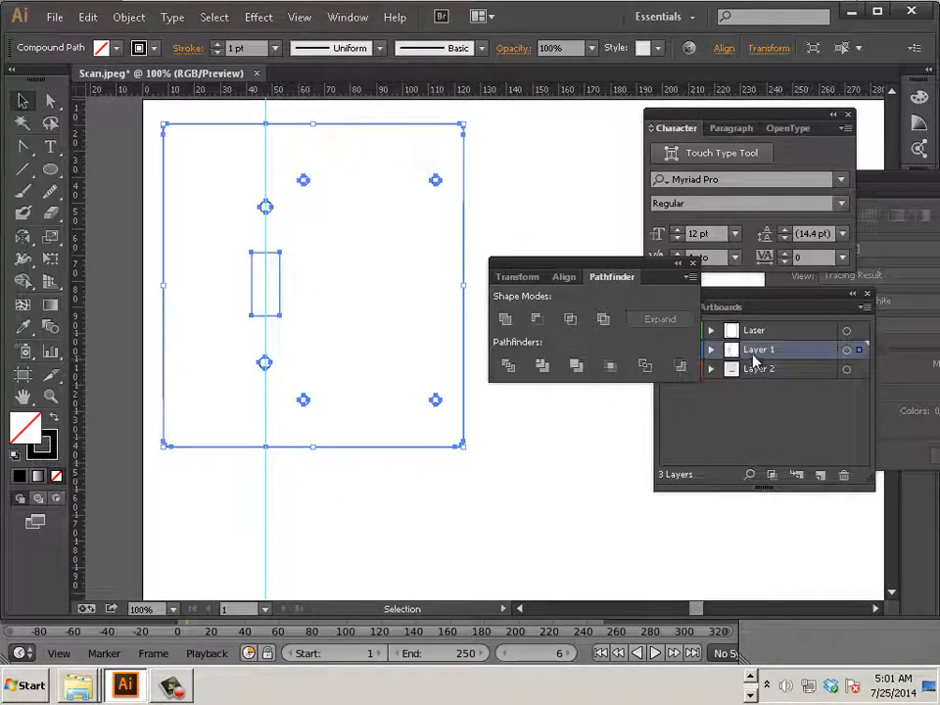
Rename Layer 1 as 3D and deselect the plate.
double_click(754, 354)
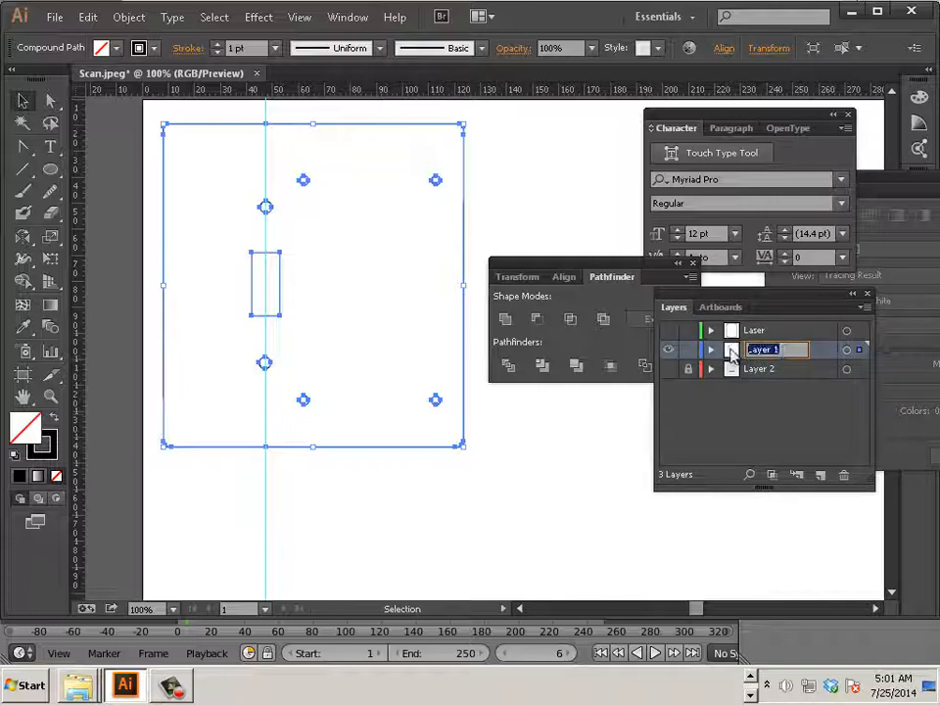
type("3")
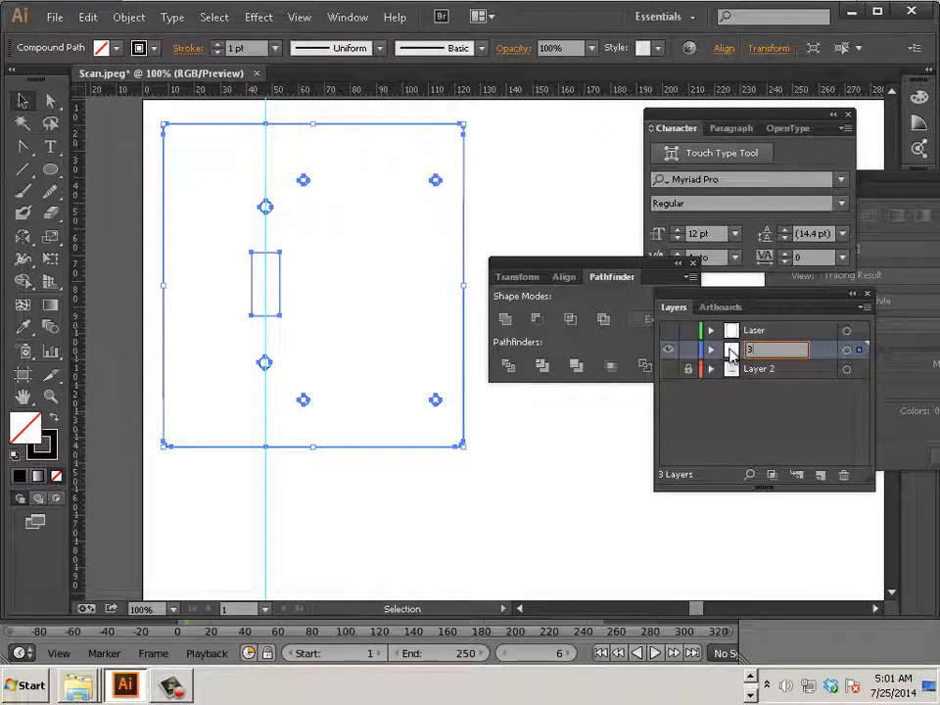
type("D")
key("Return")
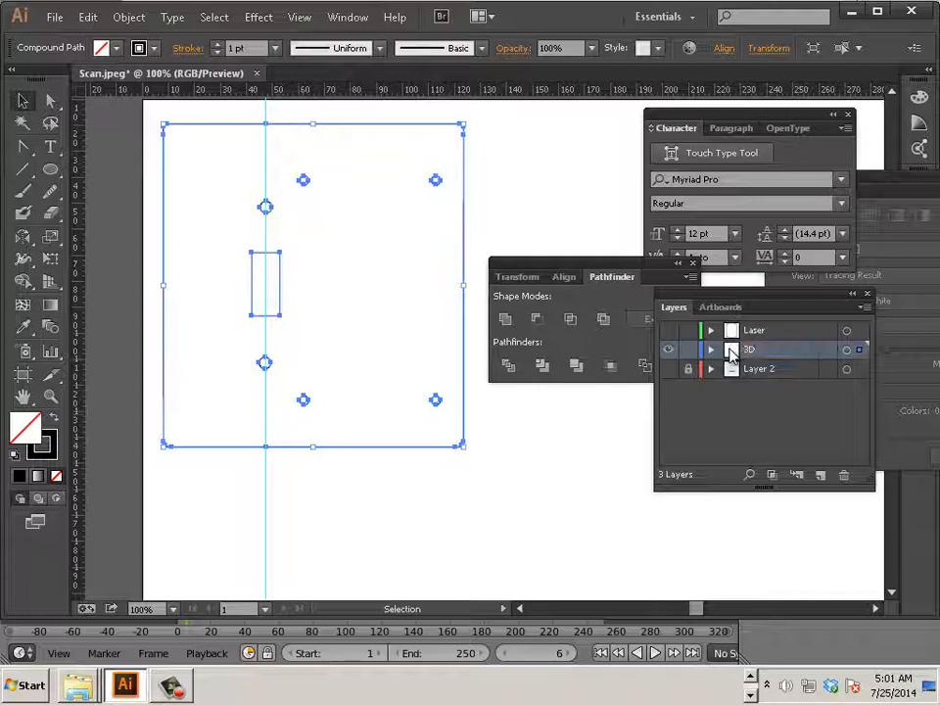
left_click(590, 495)
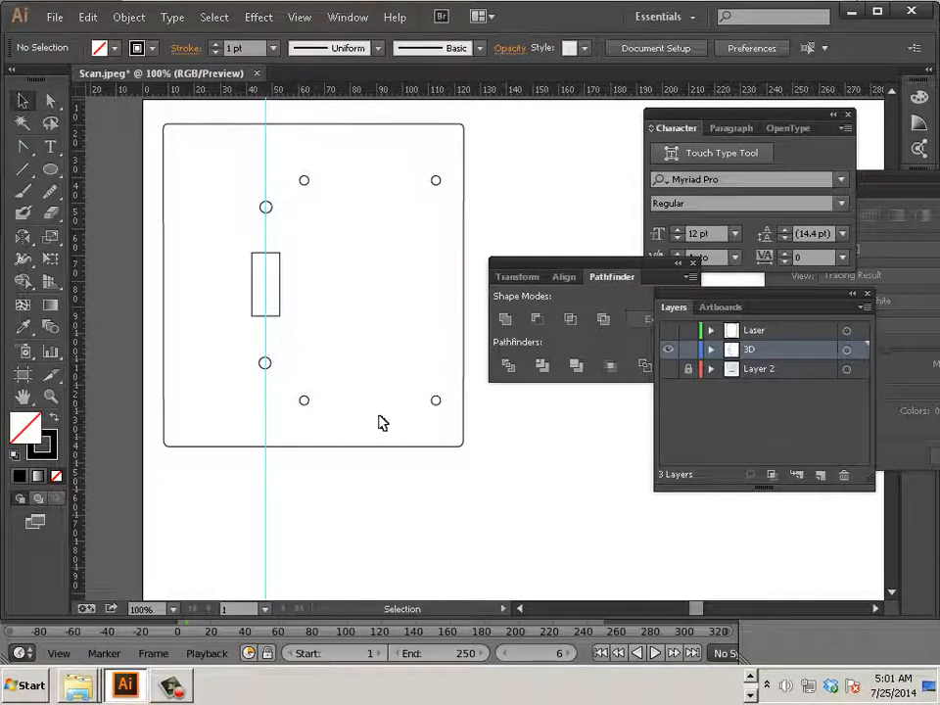
Add another new layer and draw a small rectangle on it at the artboard's upper-left corner.
left_click(778, 331)
scroll(295, 335, "up", 3)
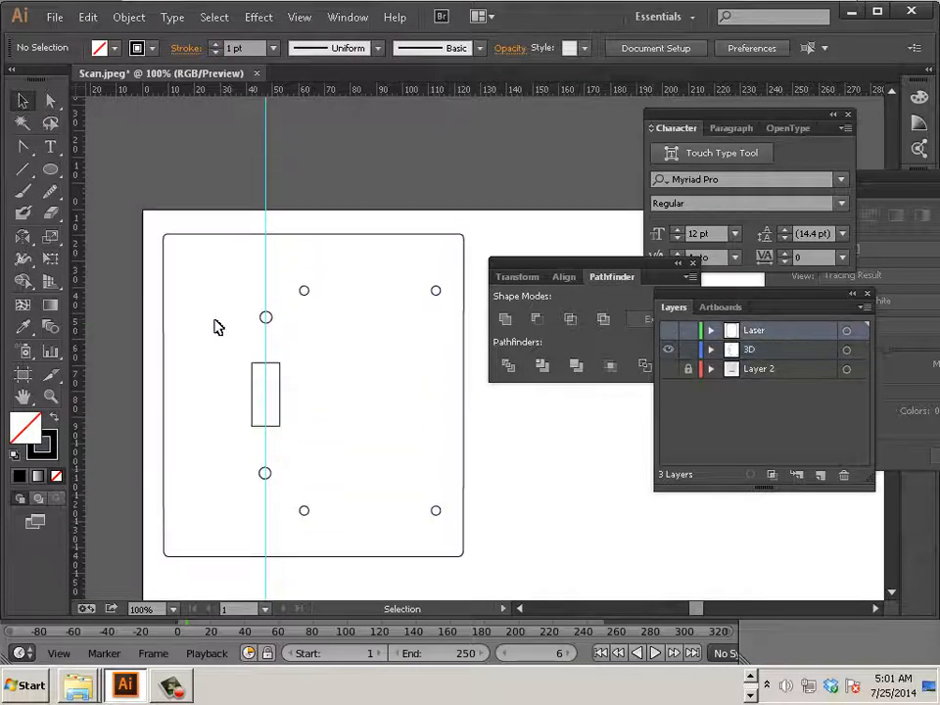
left_click_drag(50, 169, 101, 167)
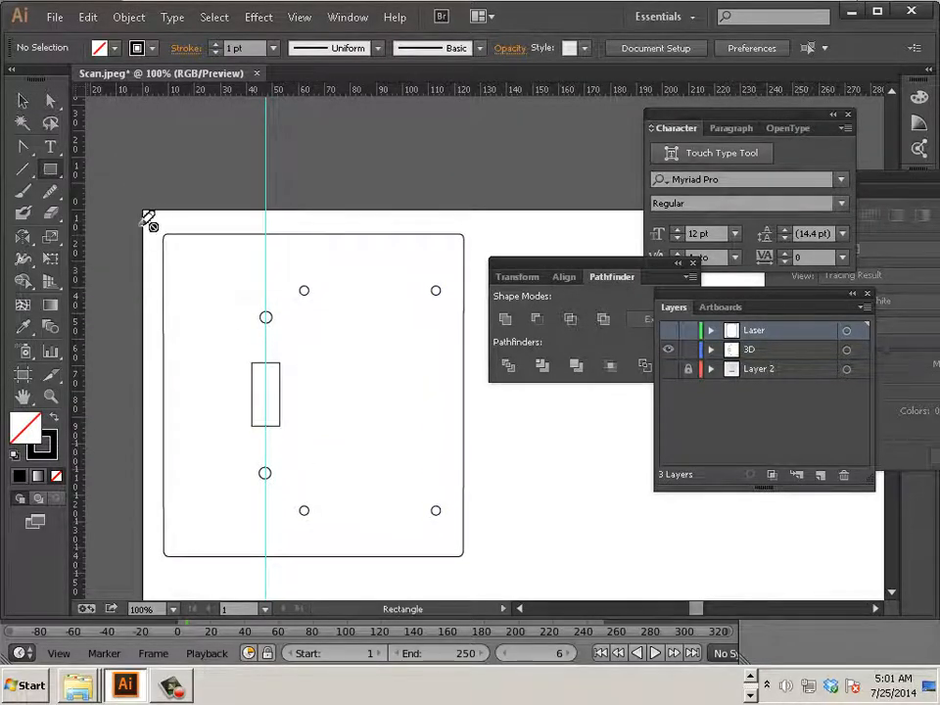
left_click(820, 474)
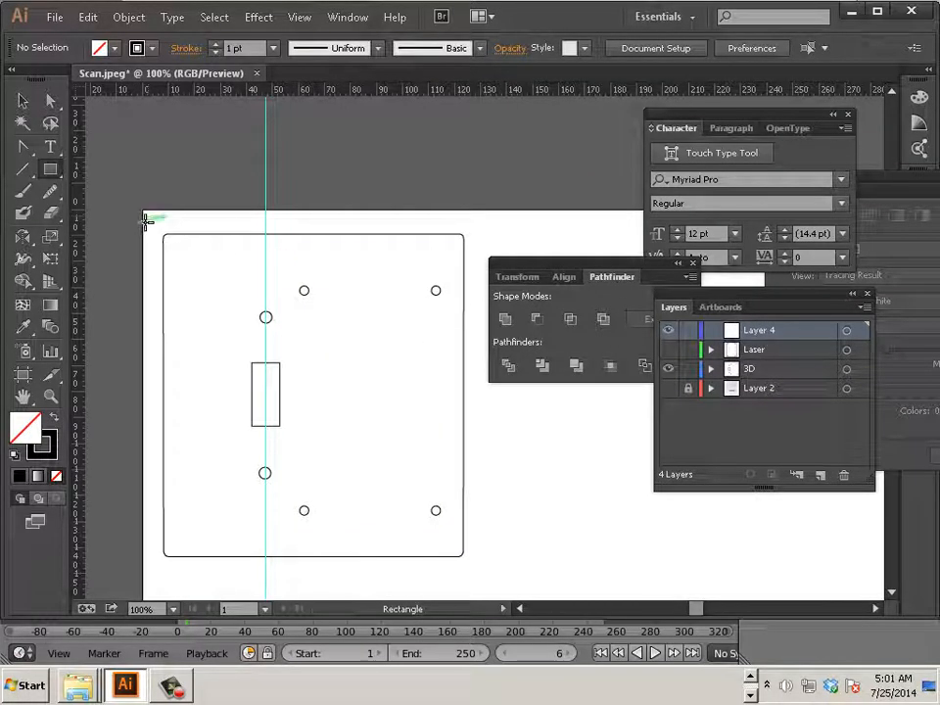
left_click_drag(144, 221, 156, 208)
left_click(22, 99)
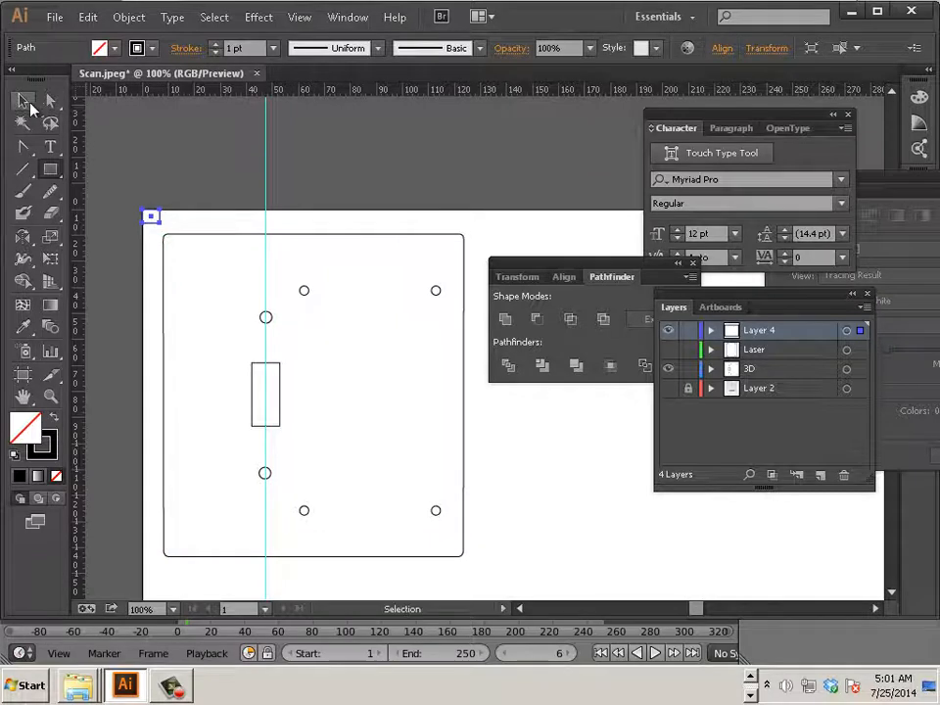
left_click(298, 297)
Rename Layer 4 as Leave On and make Layer 2 the active layer.
scroll(296, 294, "down", 1)
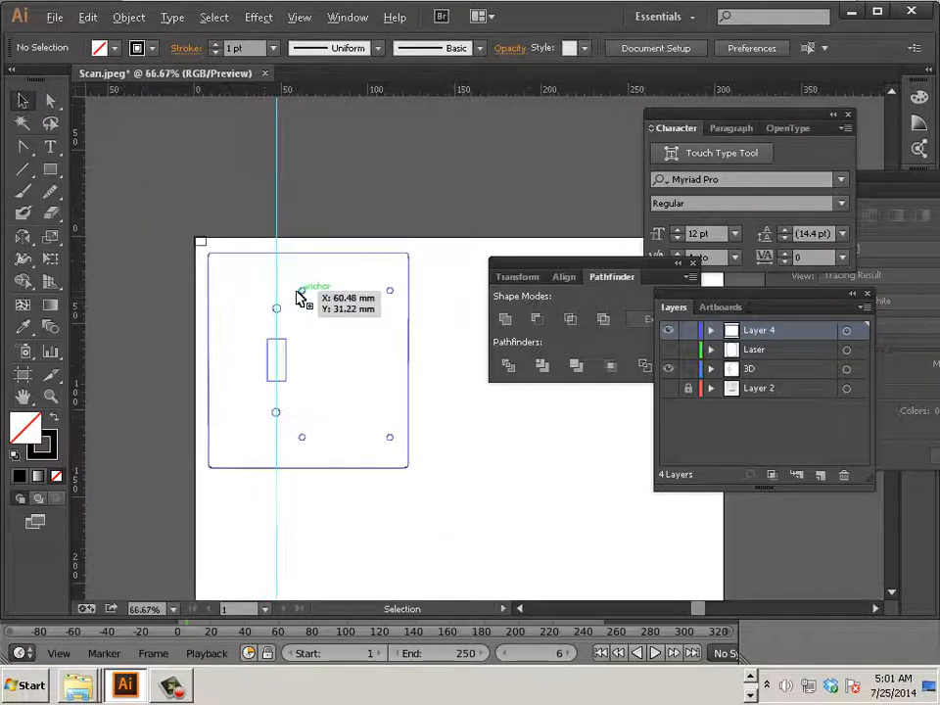
left_click_drag(277, 477, 258, 434)
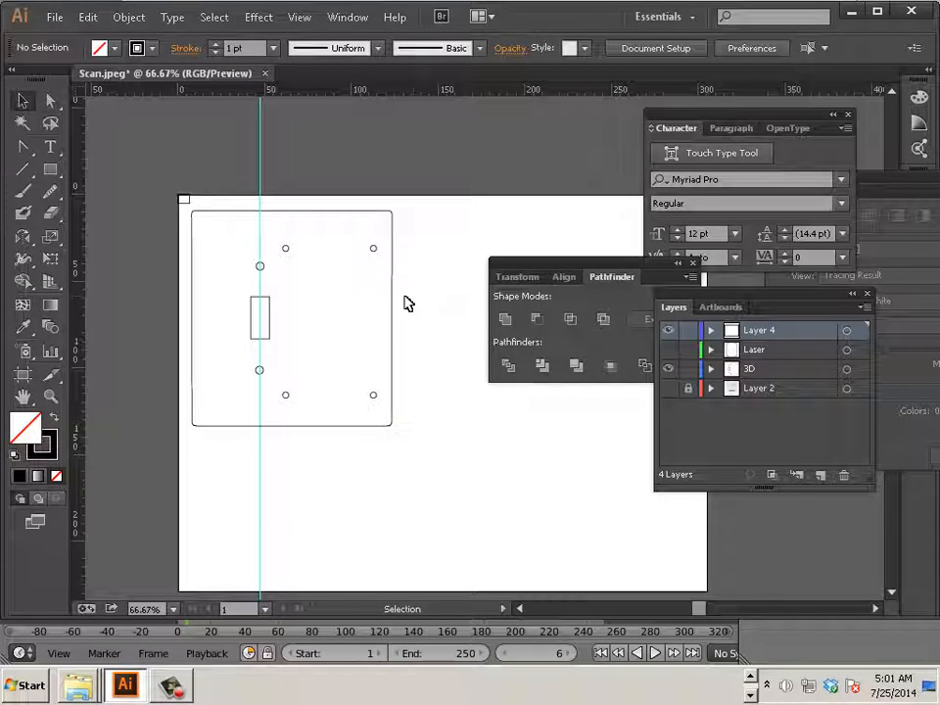
double_click(787, 331)
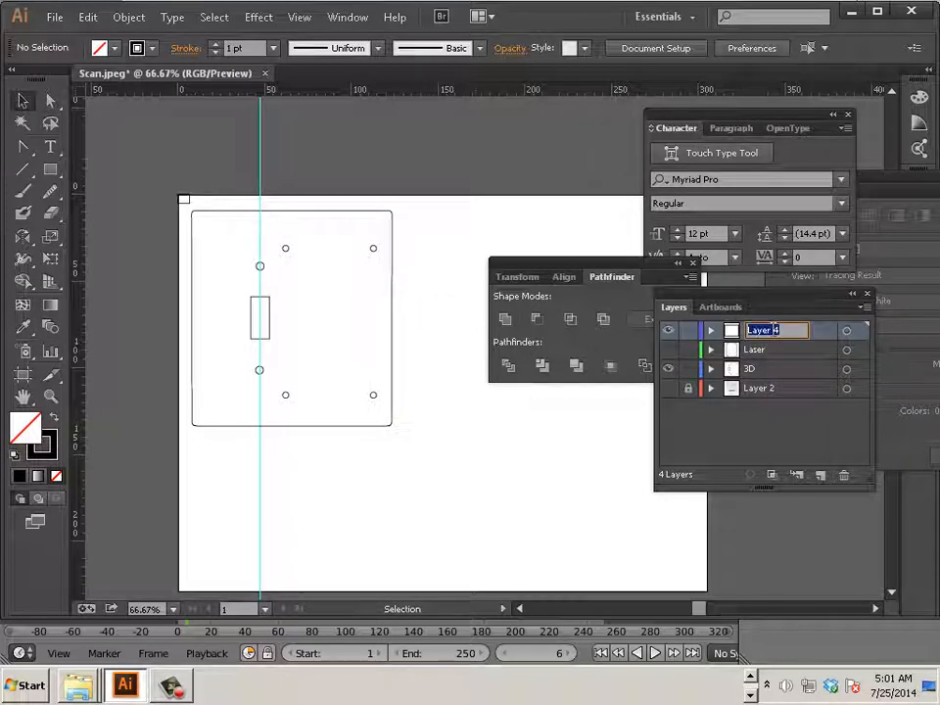
type("Leav")
key("Return")
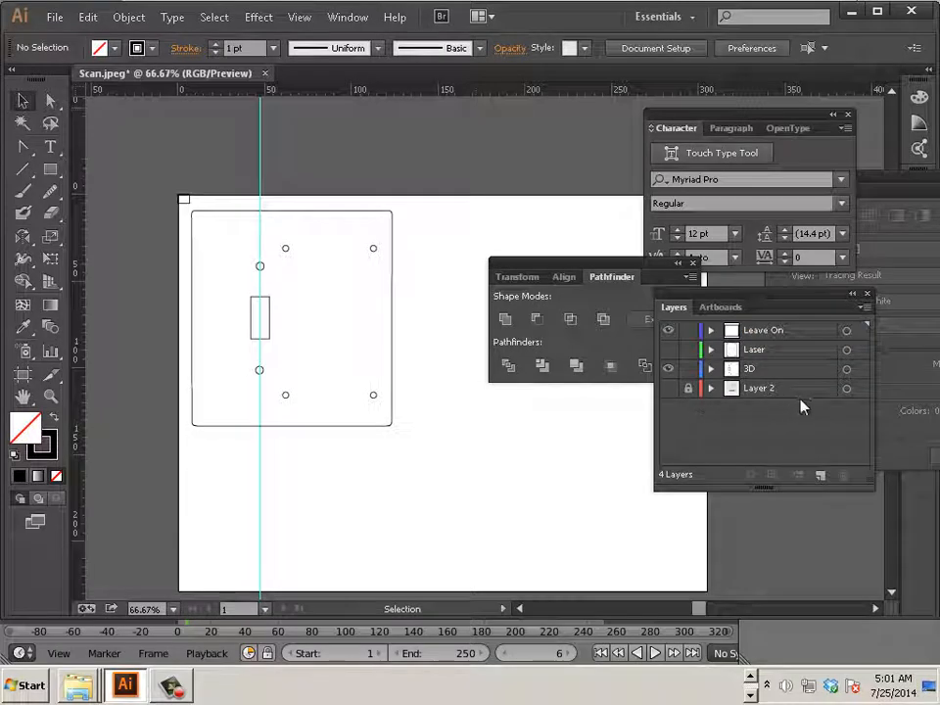
left_click(800, 397)
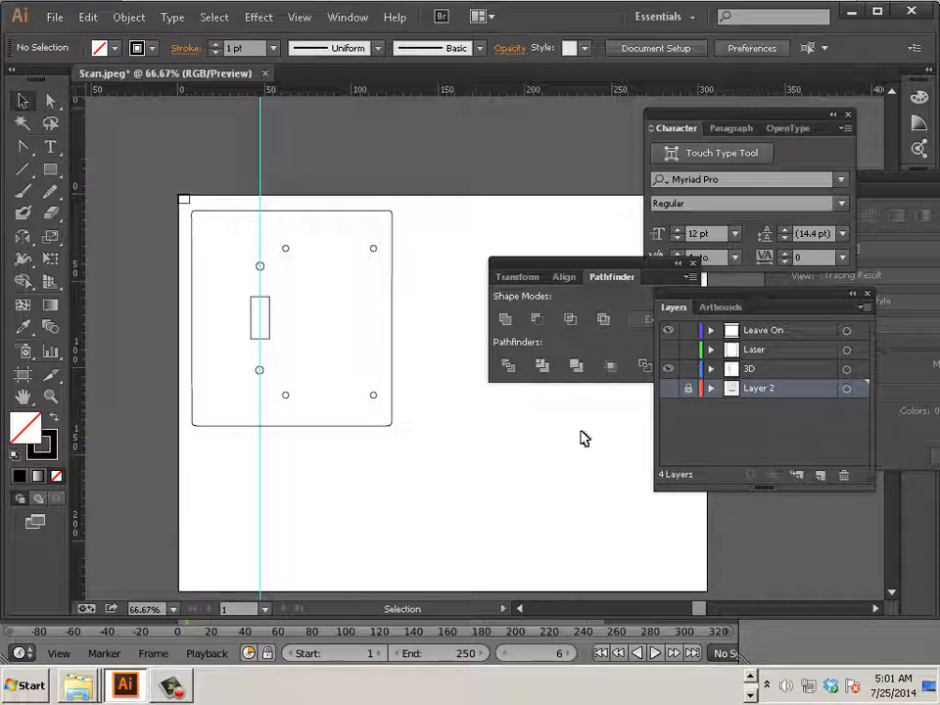